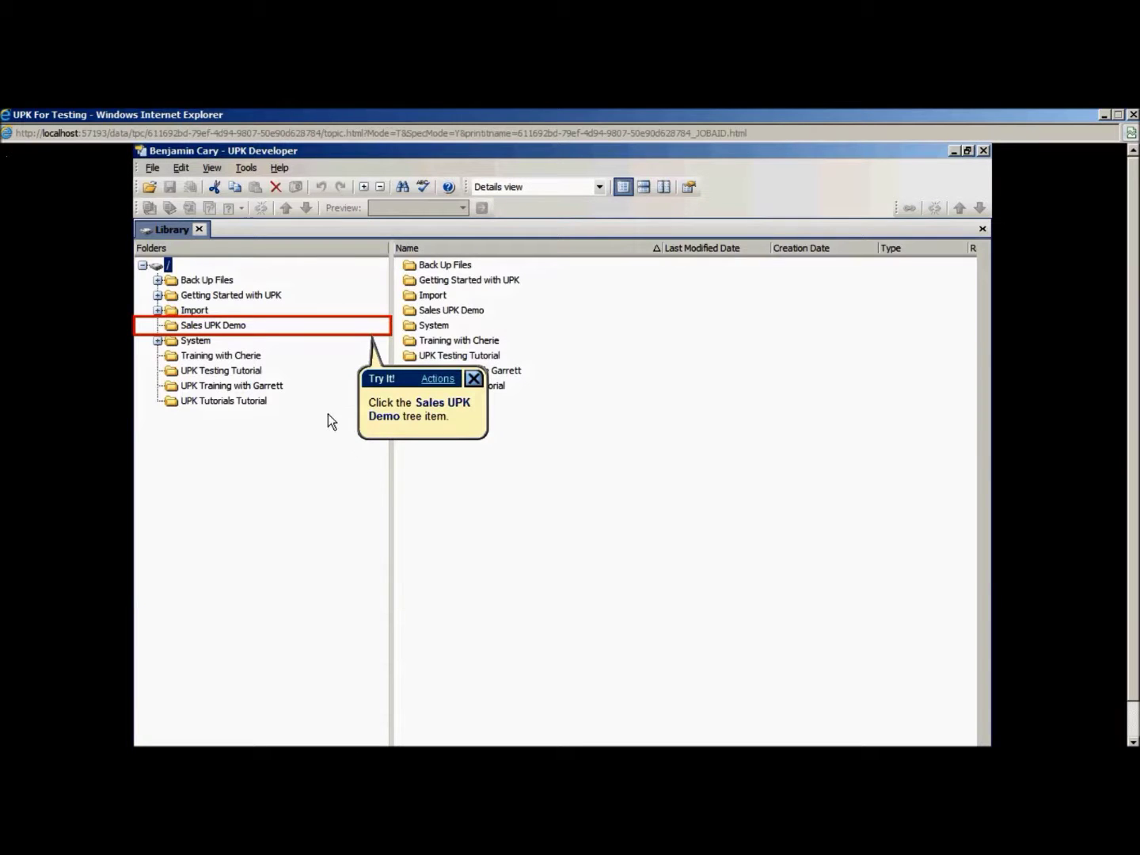
Step: Show the Sales UPK Demo library folder's topics, web pages, packages and UPK Demo module
{"action": "left_click", "coordinate": [233, 325]}
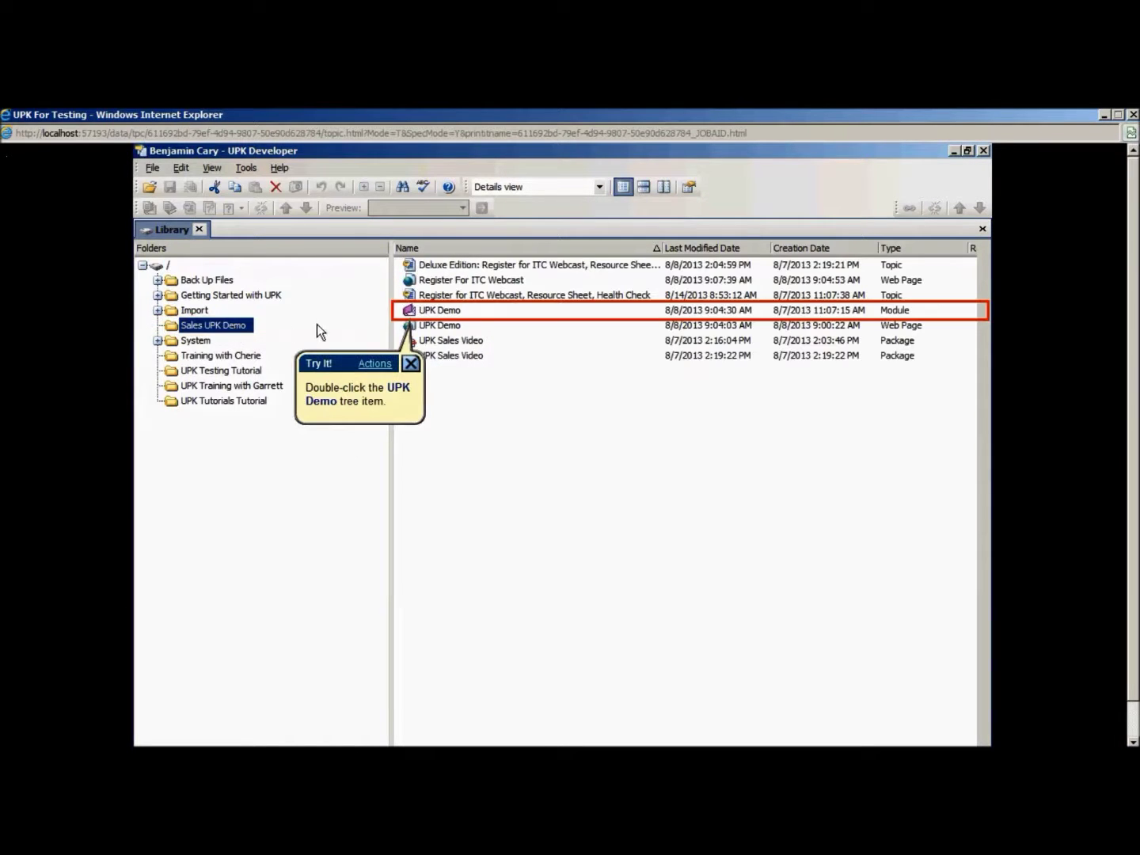
Step: Open the UPK Demo module, start publishing it, and edit the destination path for UPK For Testing
{"action": "double_click", "coordinate": [422, 310]}
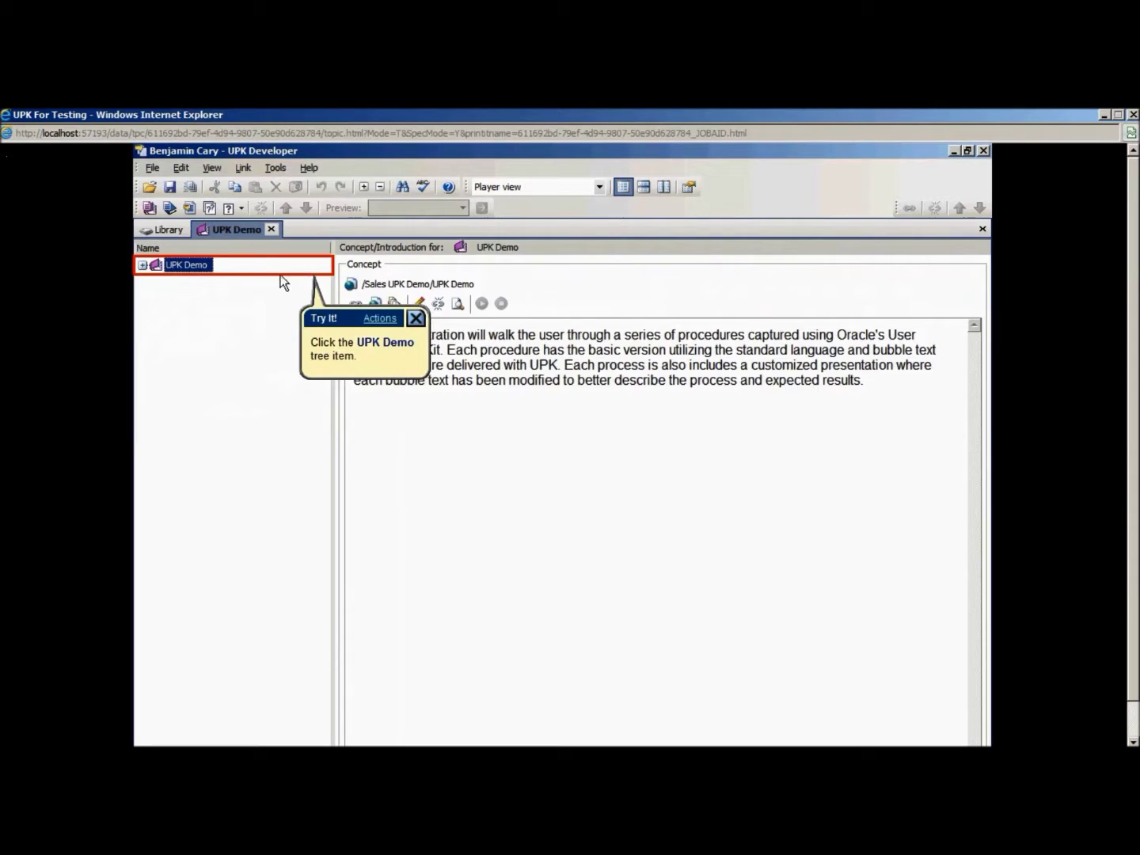
{"action": "left_click", "coordinate": [241, 266]}
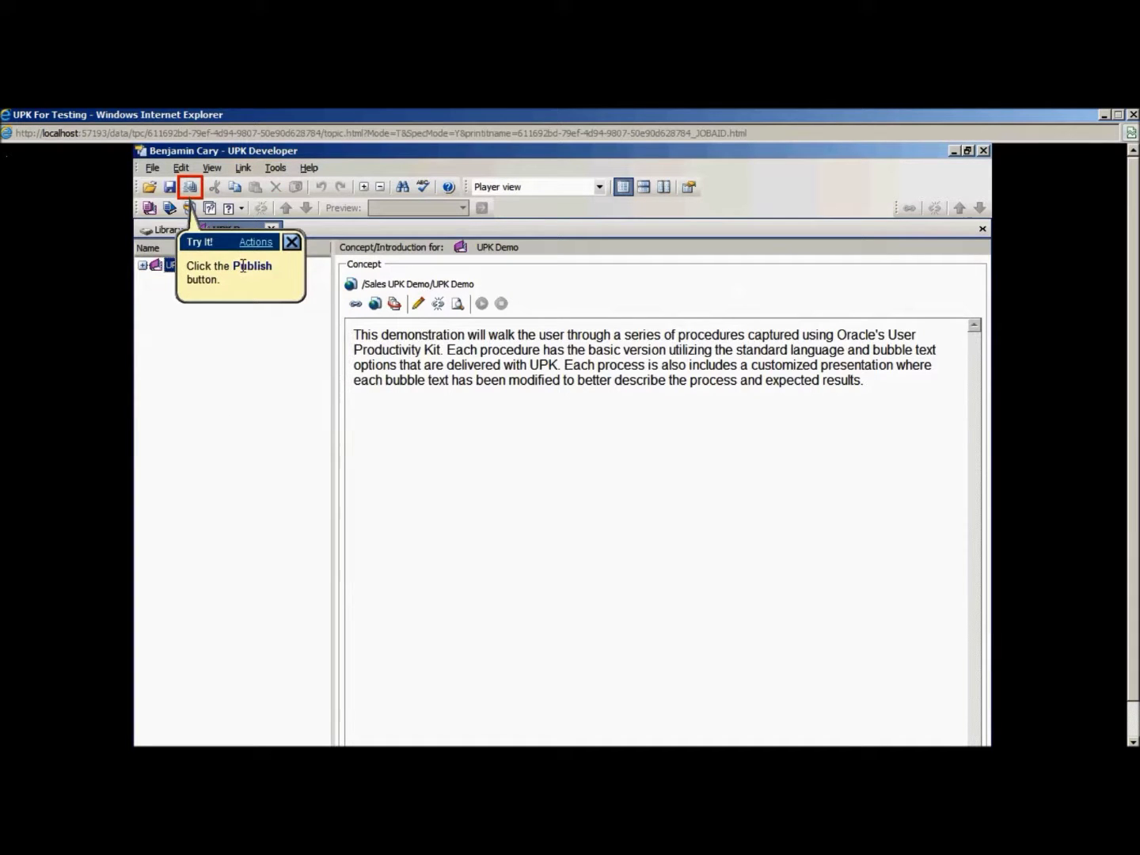
{"action": "left_click", "coordinate": [190, 185]}
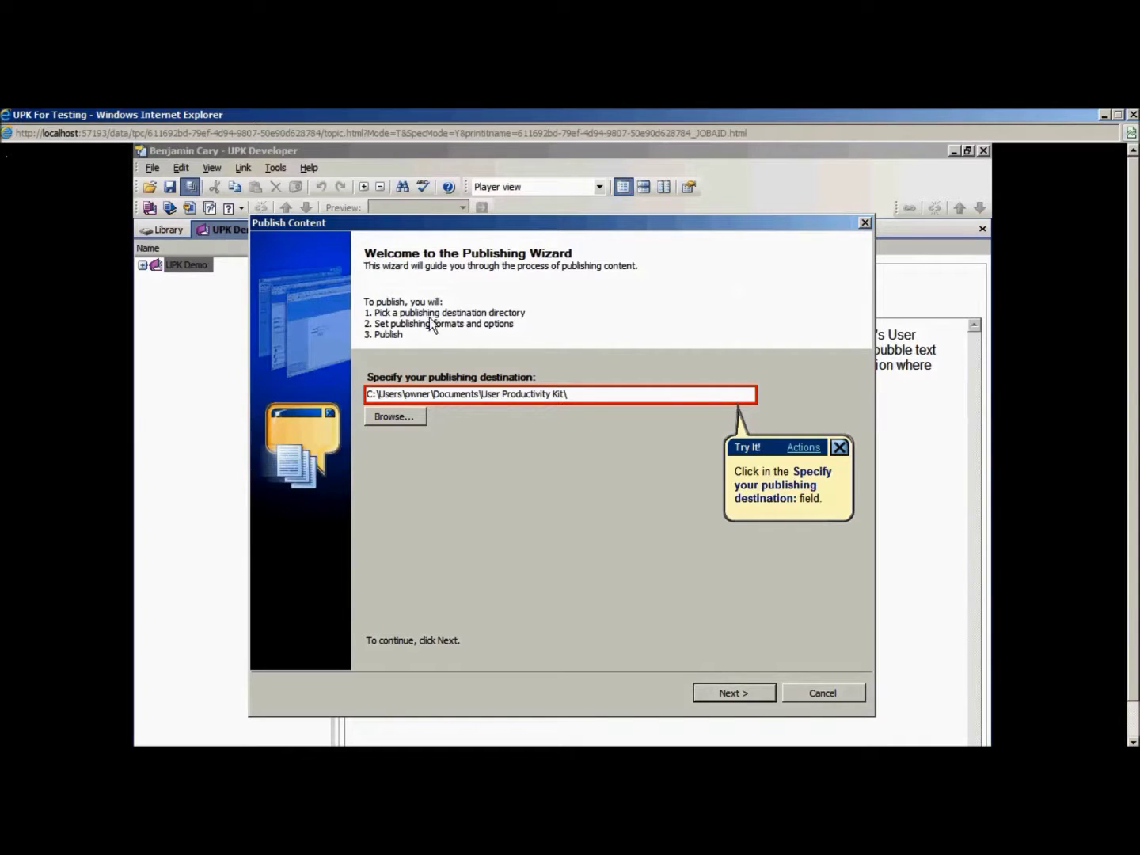
{"action": "left_click", "coordinate": [579, 394]}
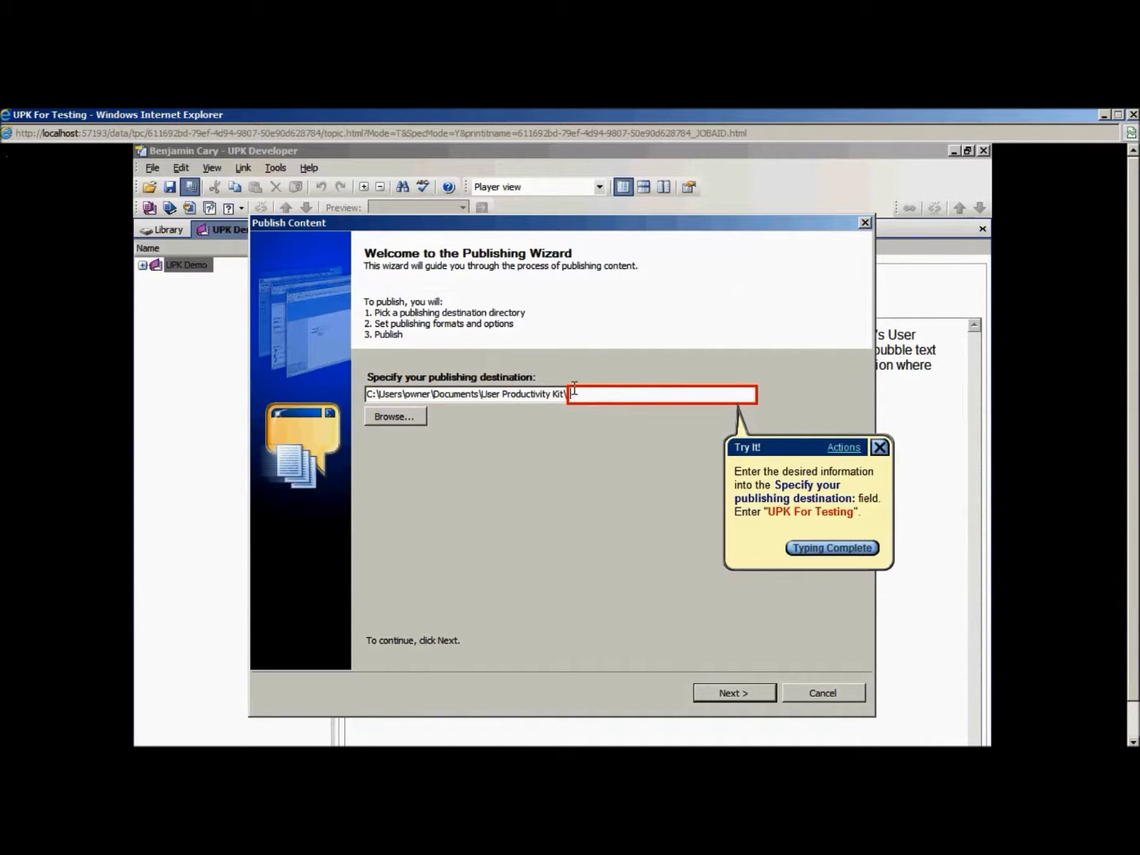
{"action": "type", "text": "upk fo"}
{"action": "type", "text": "r testing"}
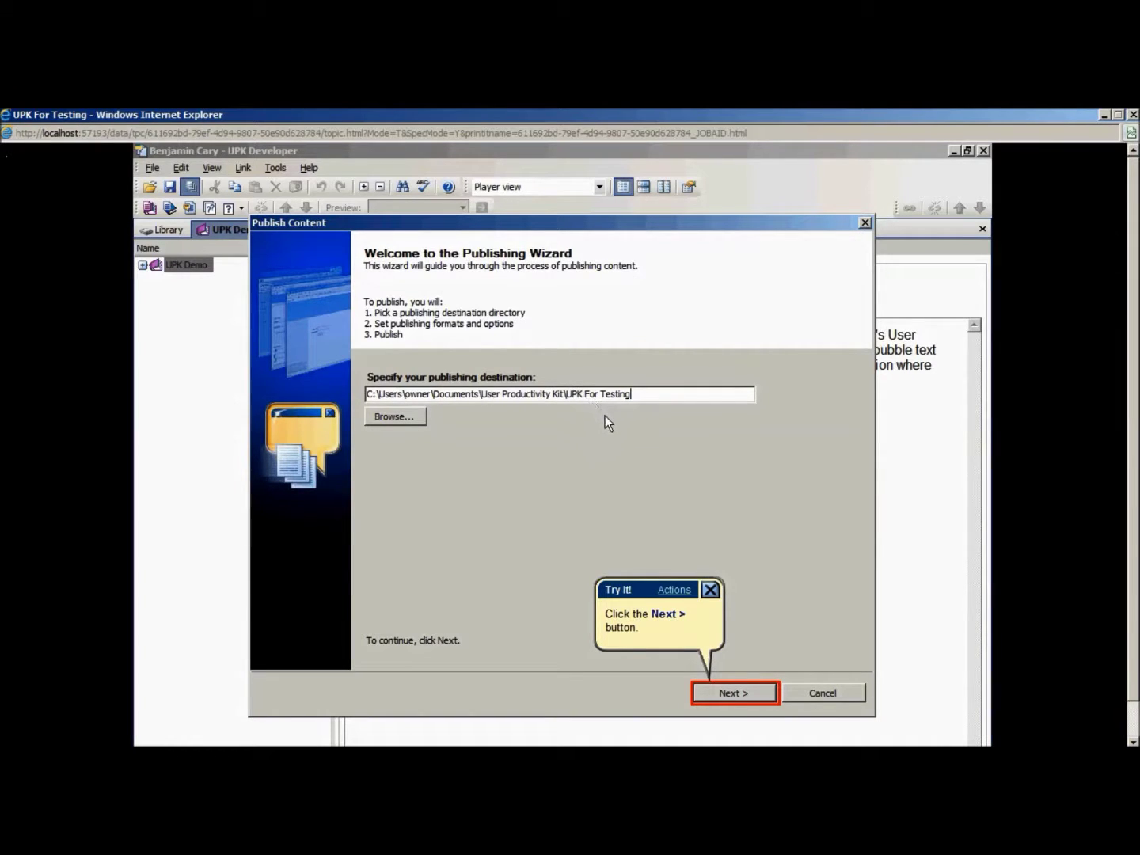
Step: Choose Publish selection only so just the UPK Demo module is published
{"action": "left_click", "coordinate": [720, 693]}
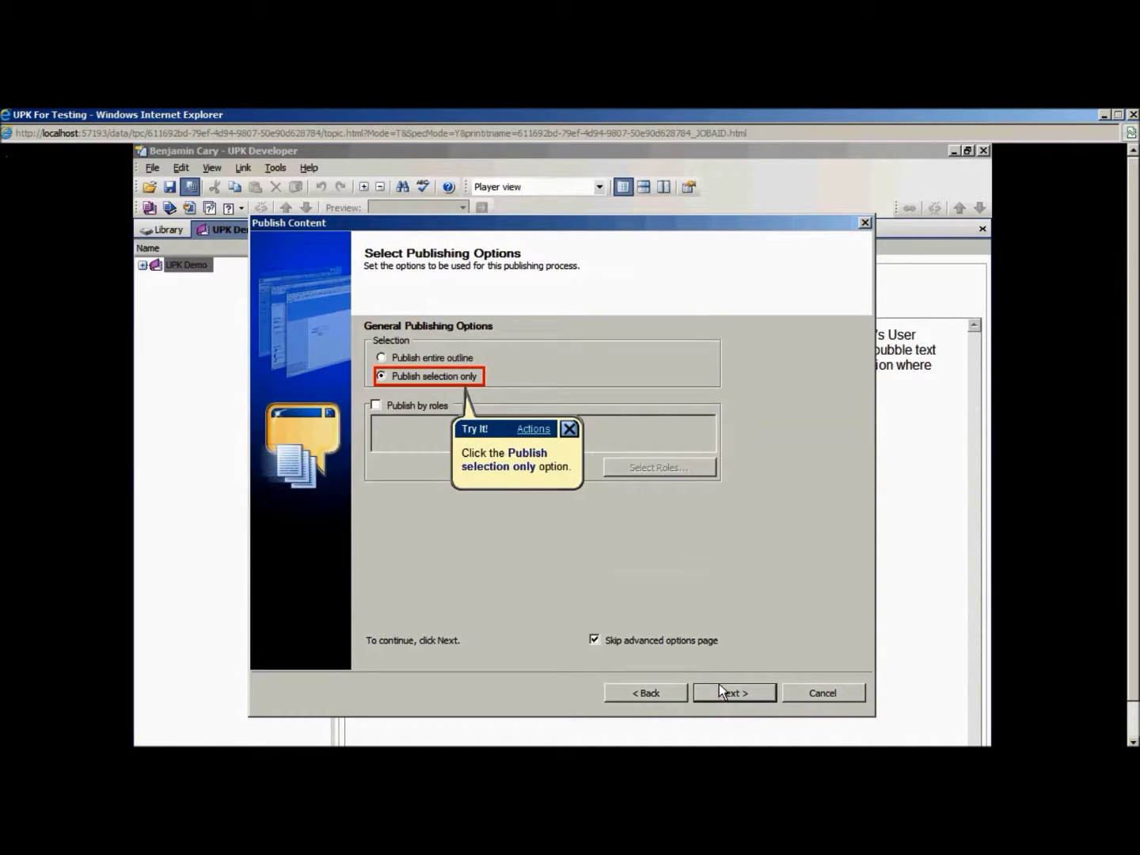
{"action": "left_click", "coordinate": [380, 377]}
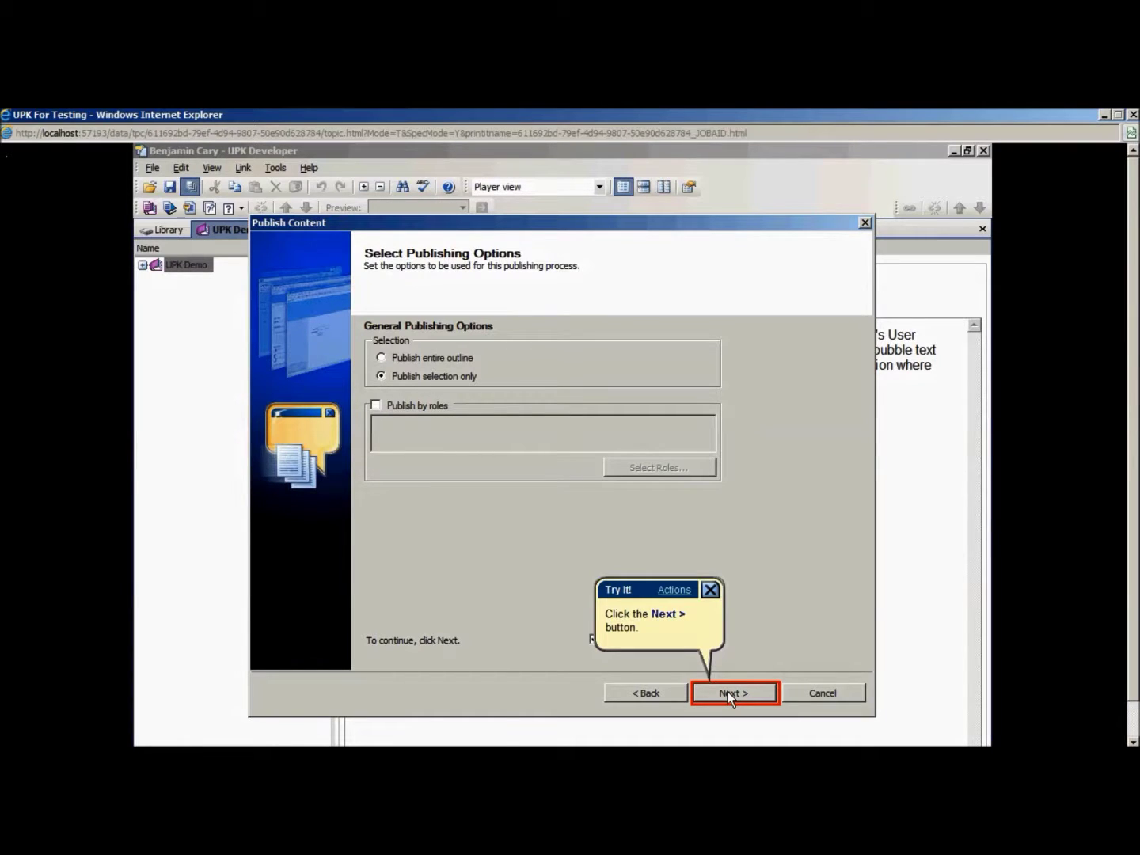
{"action": "left_click", "coordinate": [726, 692]}
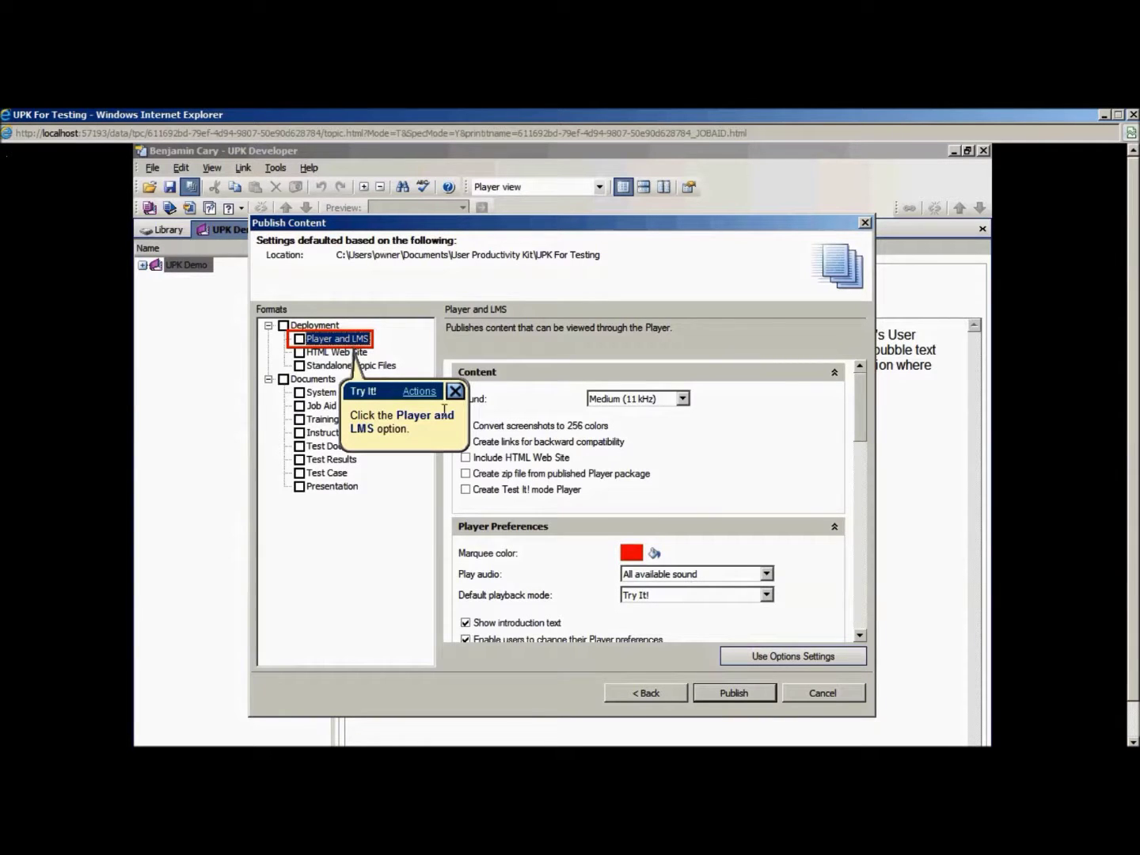
Step: Publish as Player and LMS with Test It! mode, plus Test Document, Test Results and Test Case
{"action": "left_click", "coordinate": [299, 339]}
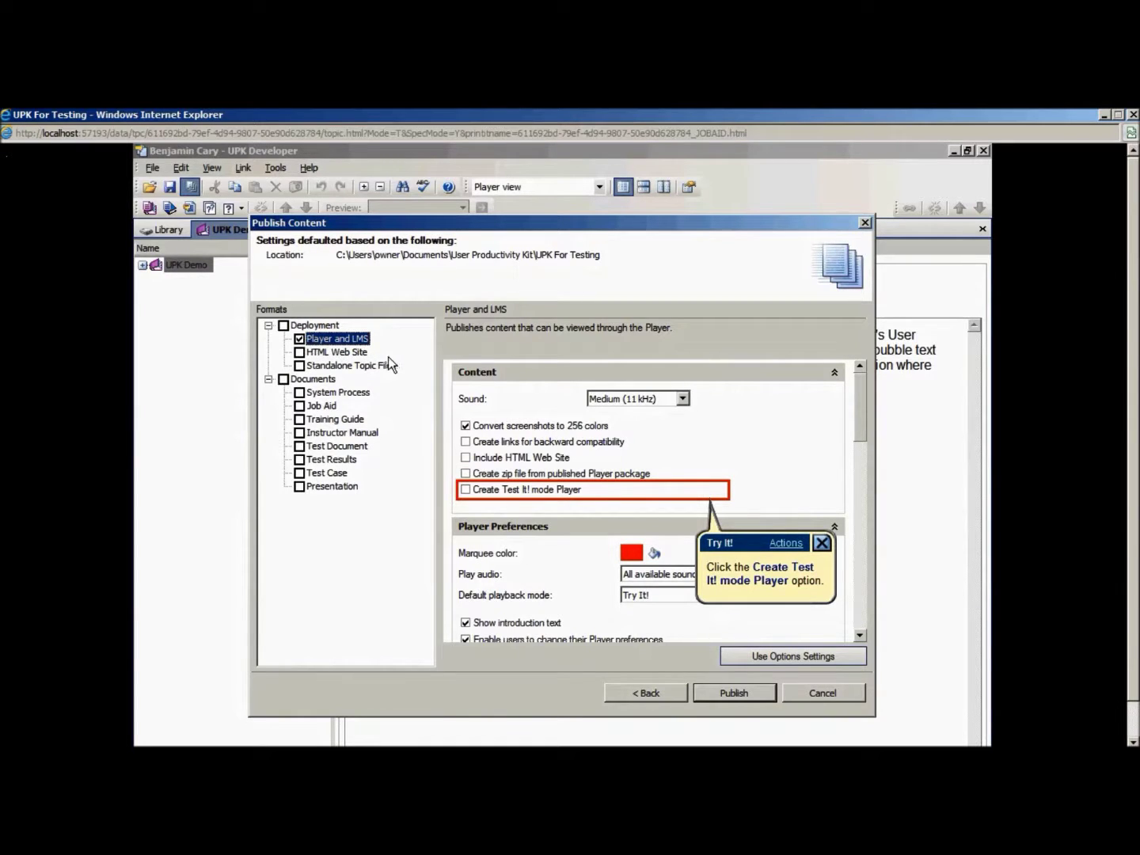
{"action": "left_click", "coordinate": [465, 488]}
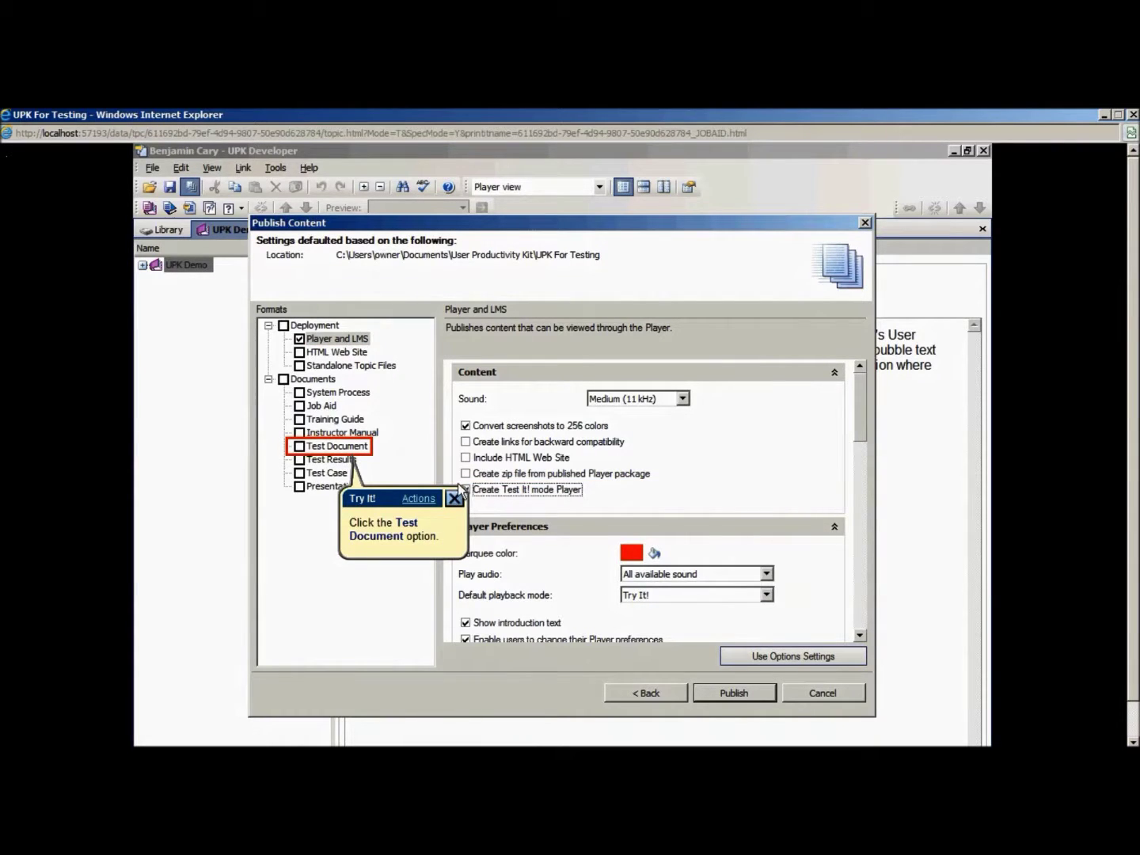
{"action": "left_click", "coordinate": [300, 447]}
{"action": "left_click", "coordinate": [301, 459]}
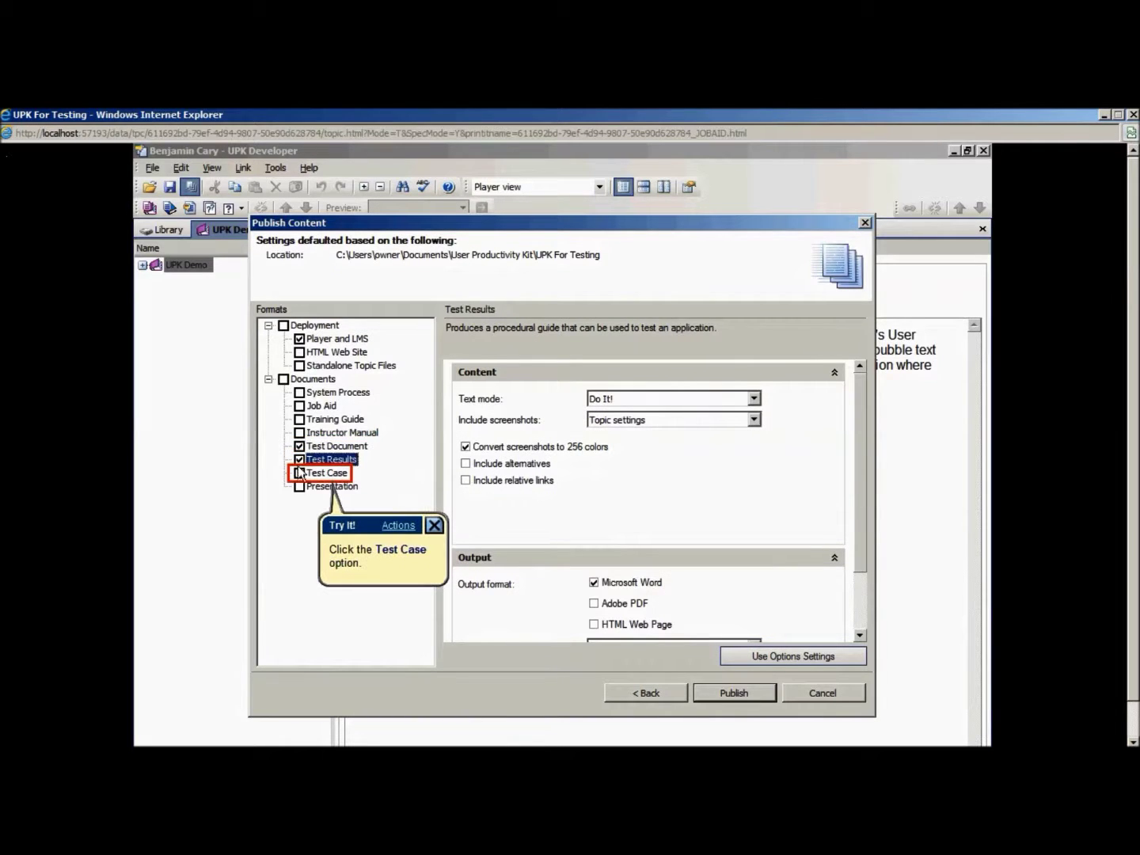
{"action": "left_click", "coordinate": [299, 473]}
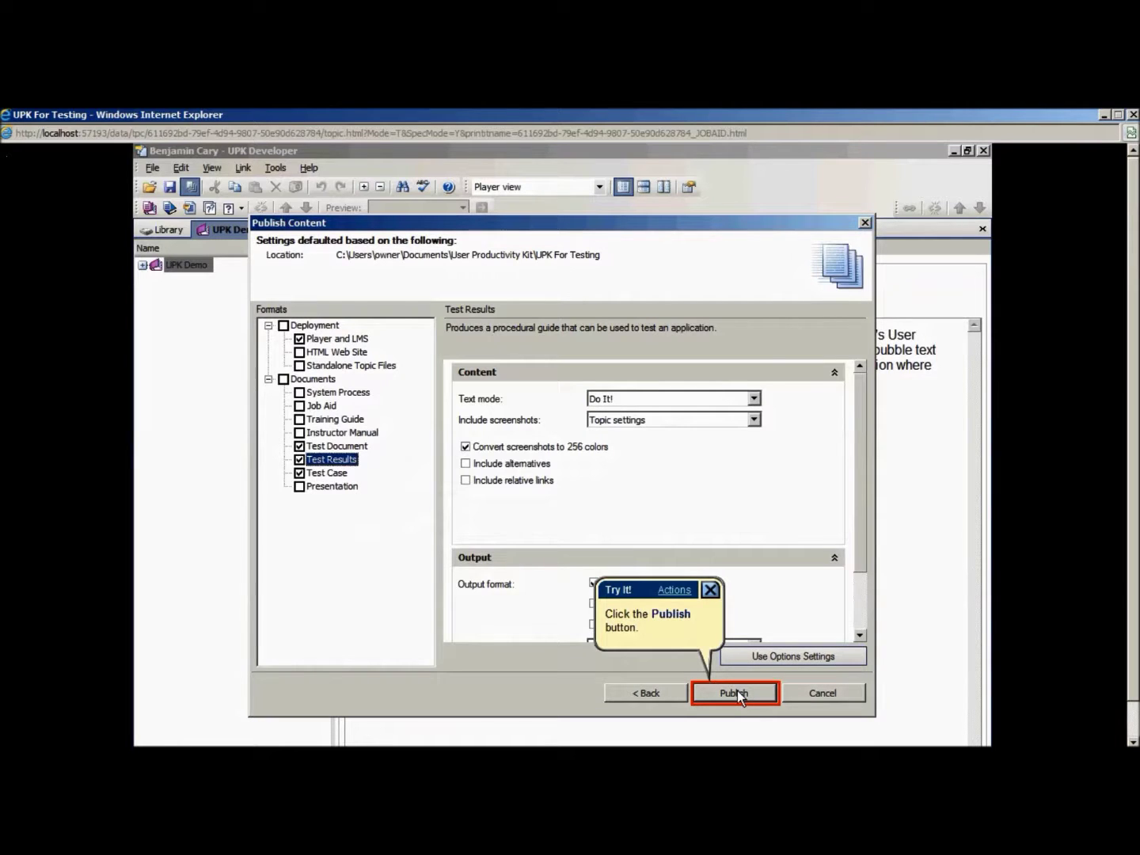
{"action": "left_click", "coordinate": [738, 691]}
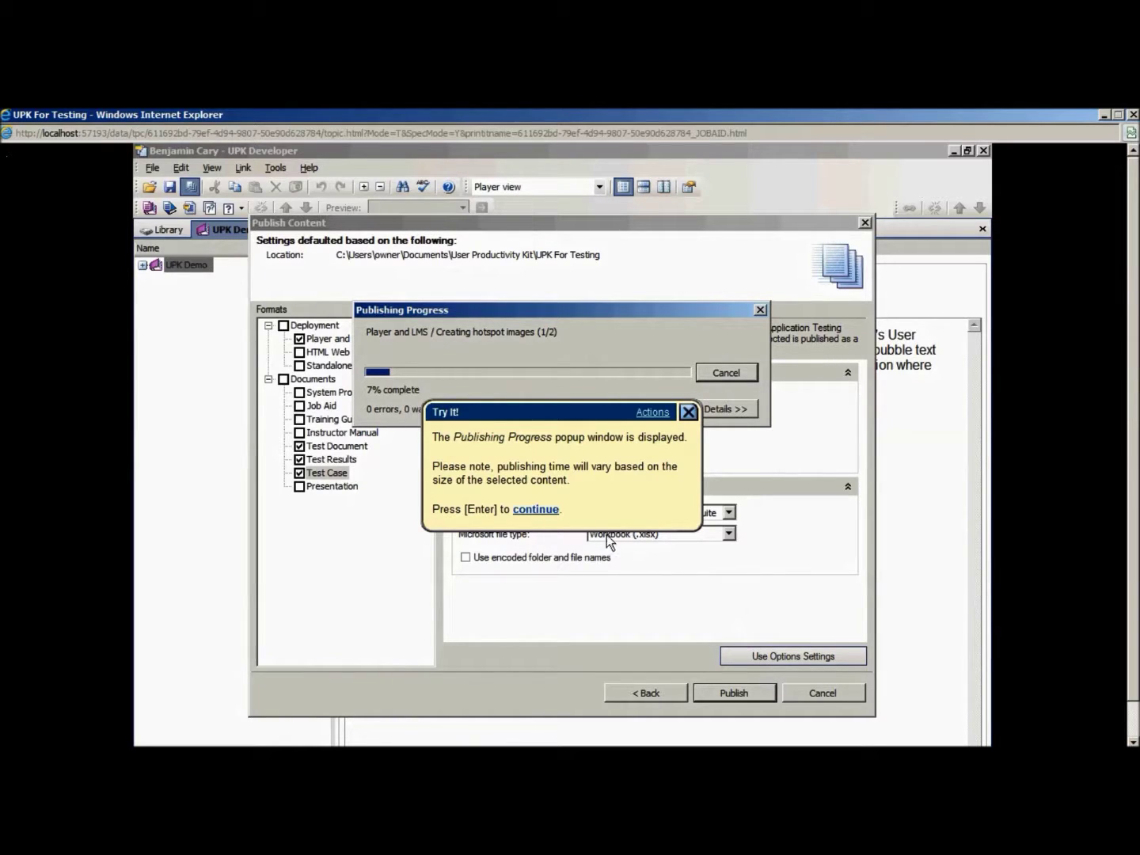
Step: Finish the wizard and open the UPK For Testing Publishing Content folder in Explorer
{"action": "left_click", "coordinate": [538, 509]}
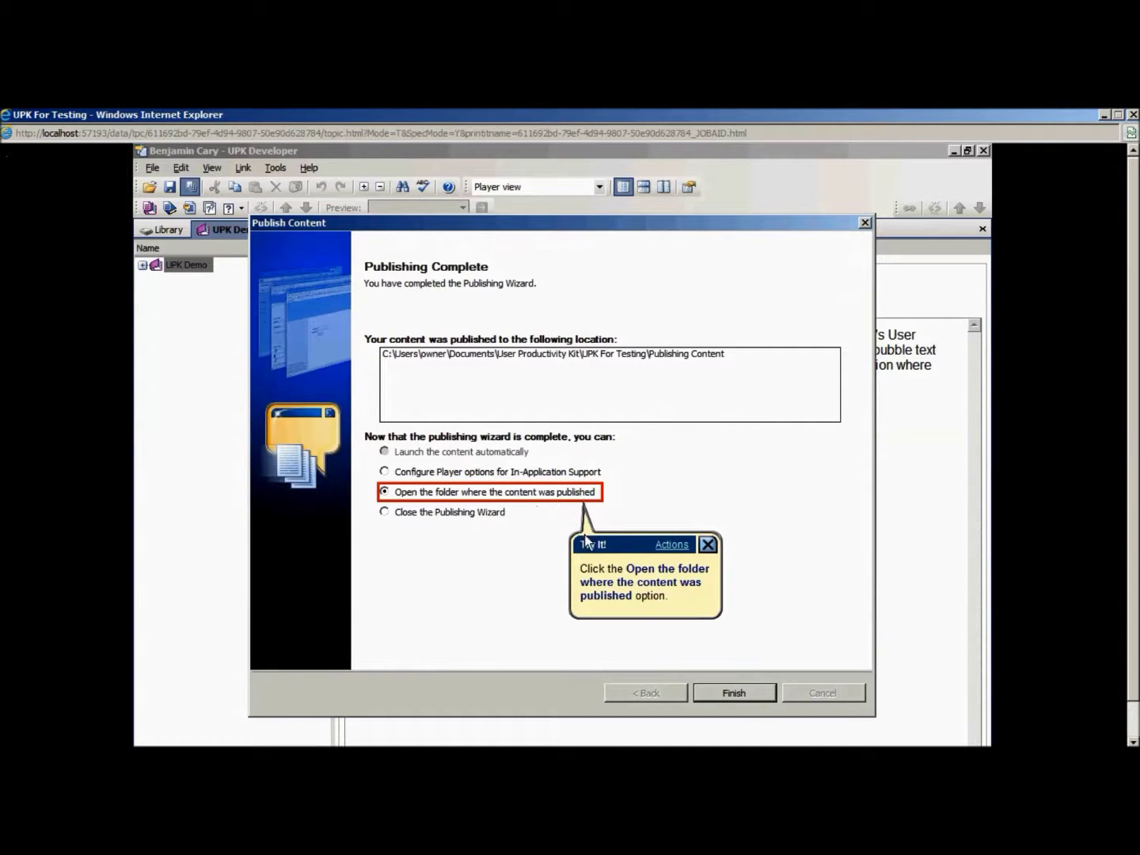
{"action": "left_click", "coordinate": [485, 492]}
{"action": "left_click", "coordinate": [734, 695]}
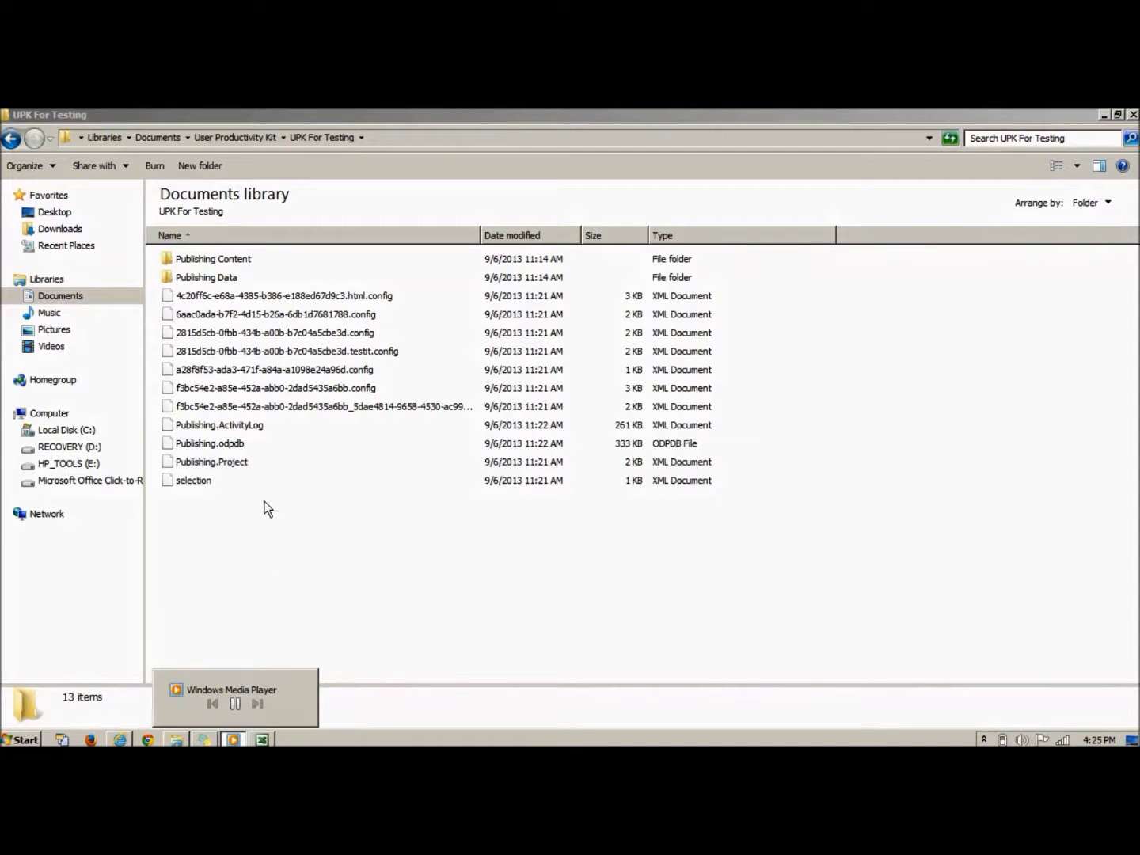
{"action": "double_click", "coordinate": [227, 259]}
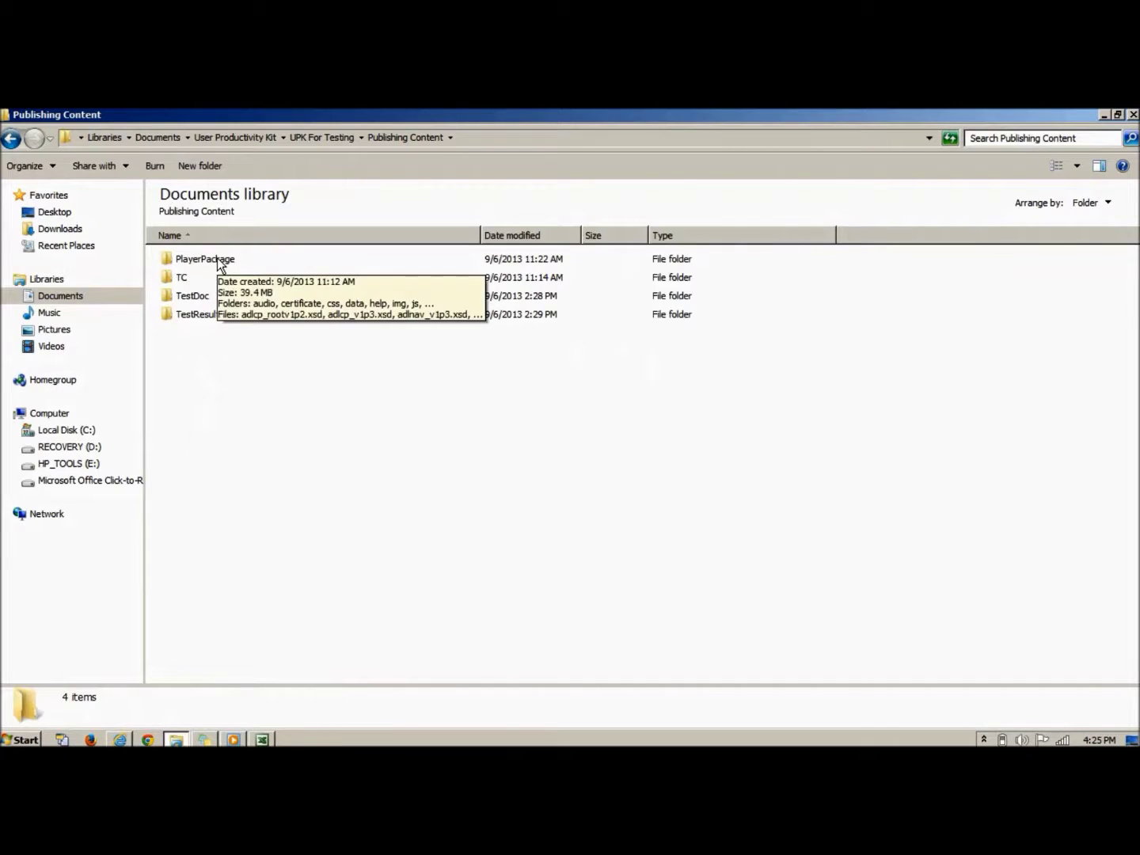
Step: Run the play application from PlayerPackage and maximize the UPK Demo Player window
{"action": "double_click", "coordinate": [217, 258]}
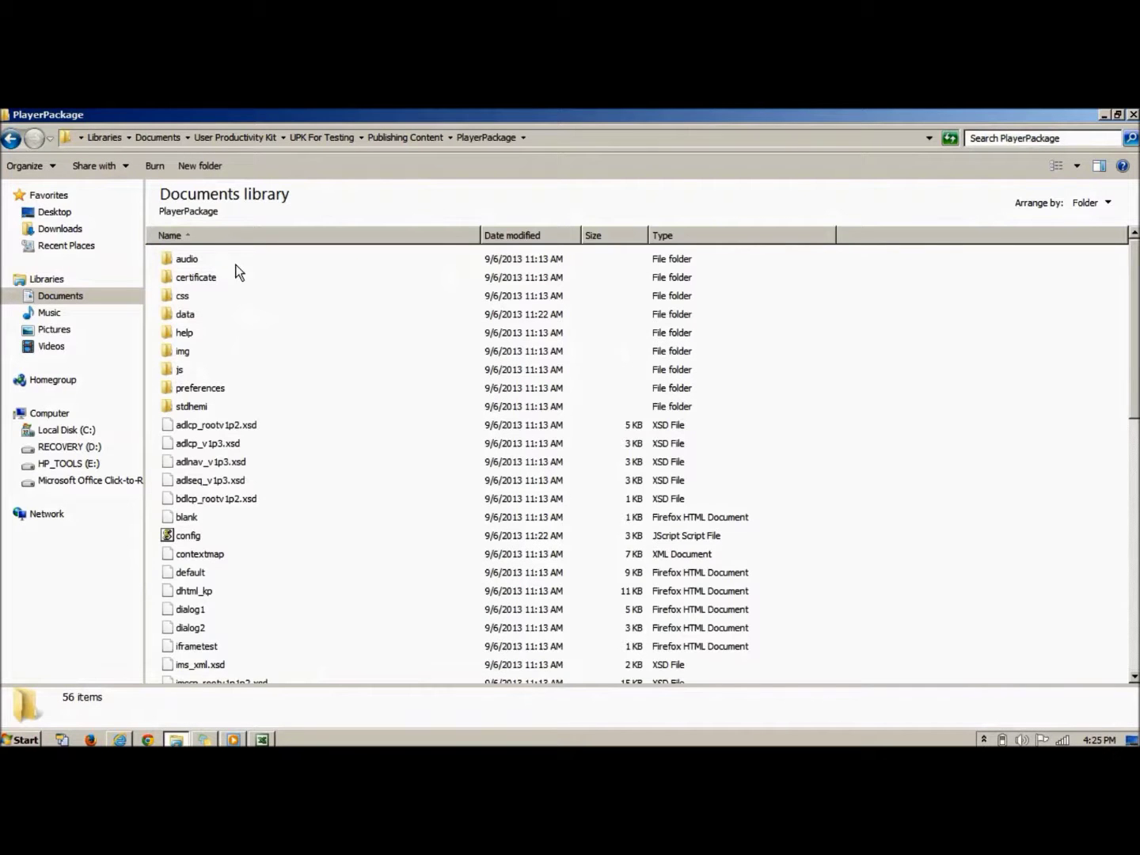
{"action": "scroll", "coordinate": [361, 307], "scroll_direction": "down", "scroll_amount": 5}
{"action": "scroll", "coordinate": [369, 338], "scroll_direction": "down", "scroll_amount": 5}
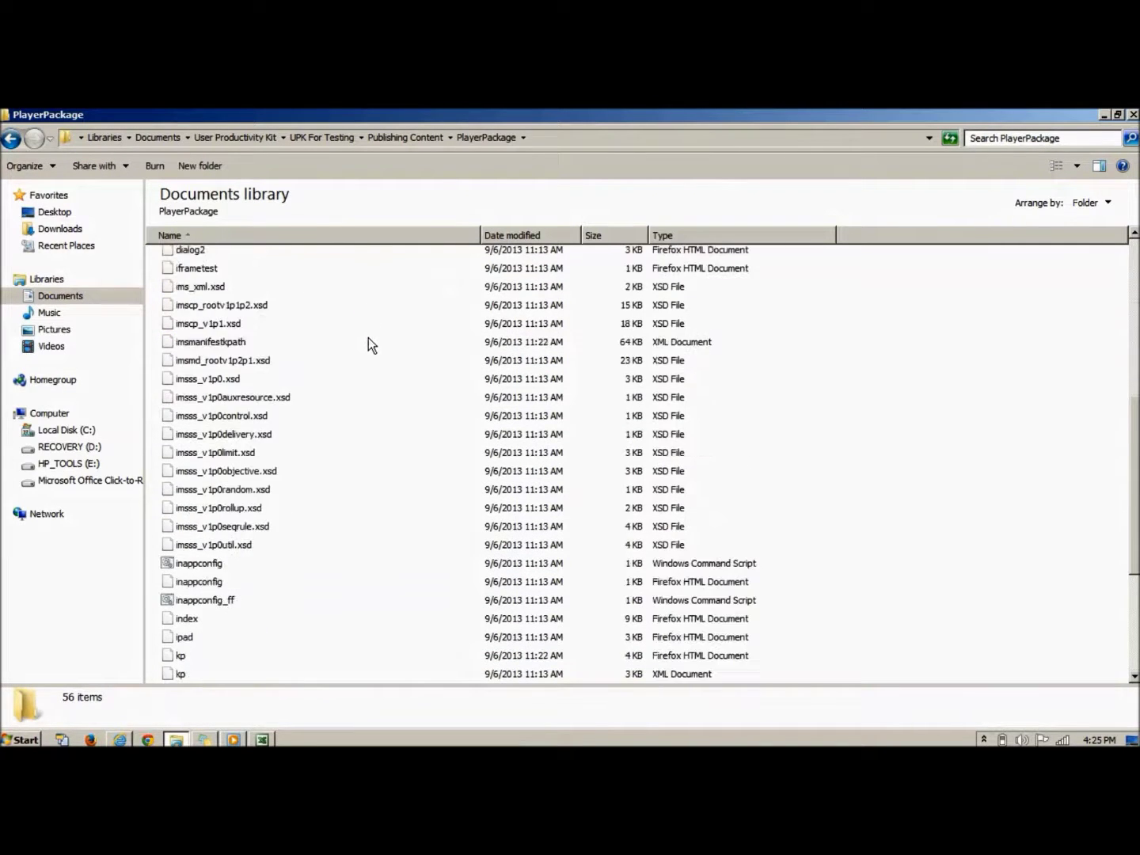
{"action": "scroll", "coordinate": [370, 343], "scroll_direction": "down", "scroll_amount": 5}
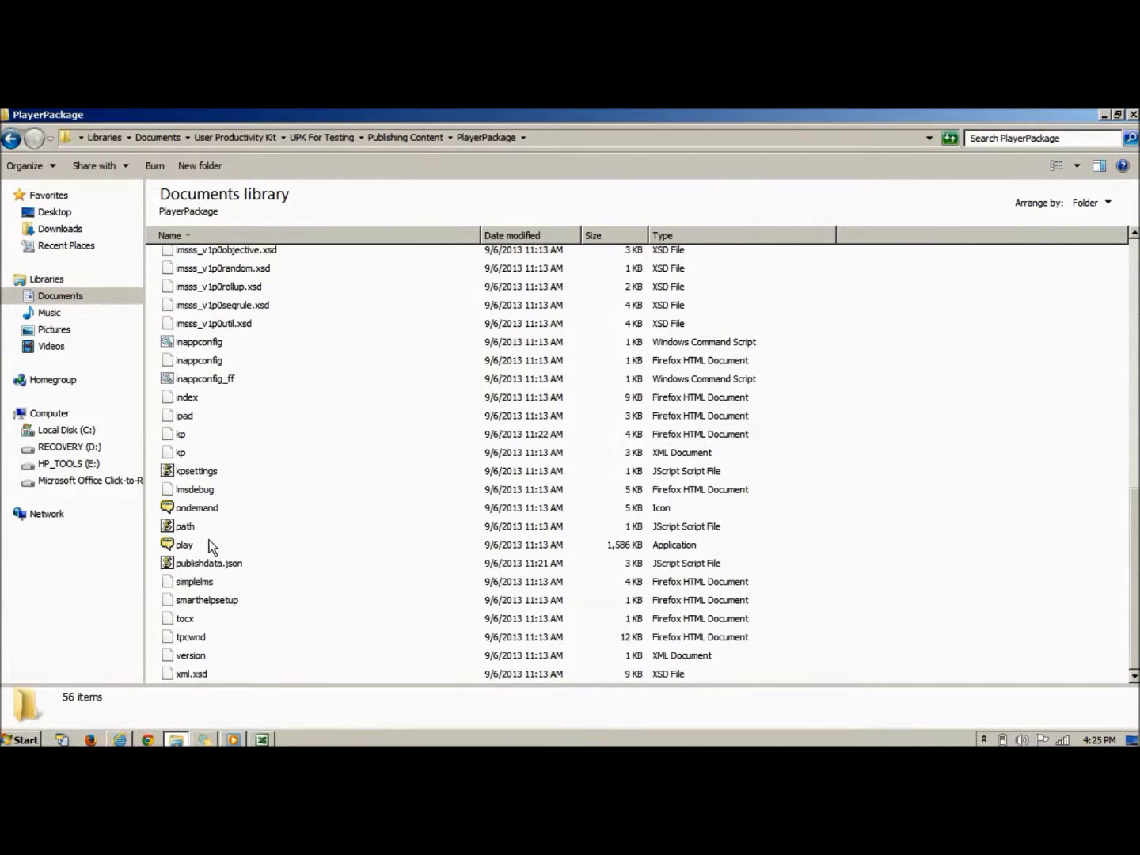
{"action": "left_click", "coordinate": [182, 547]}
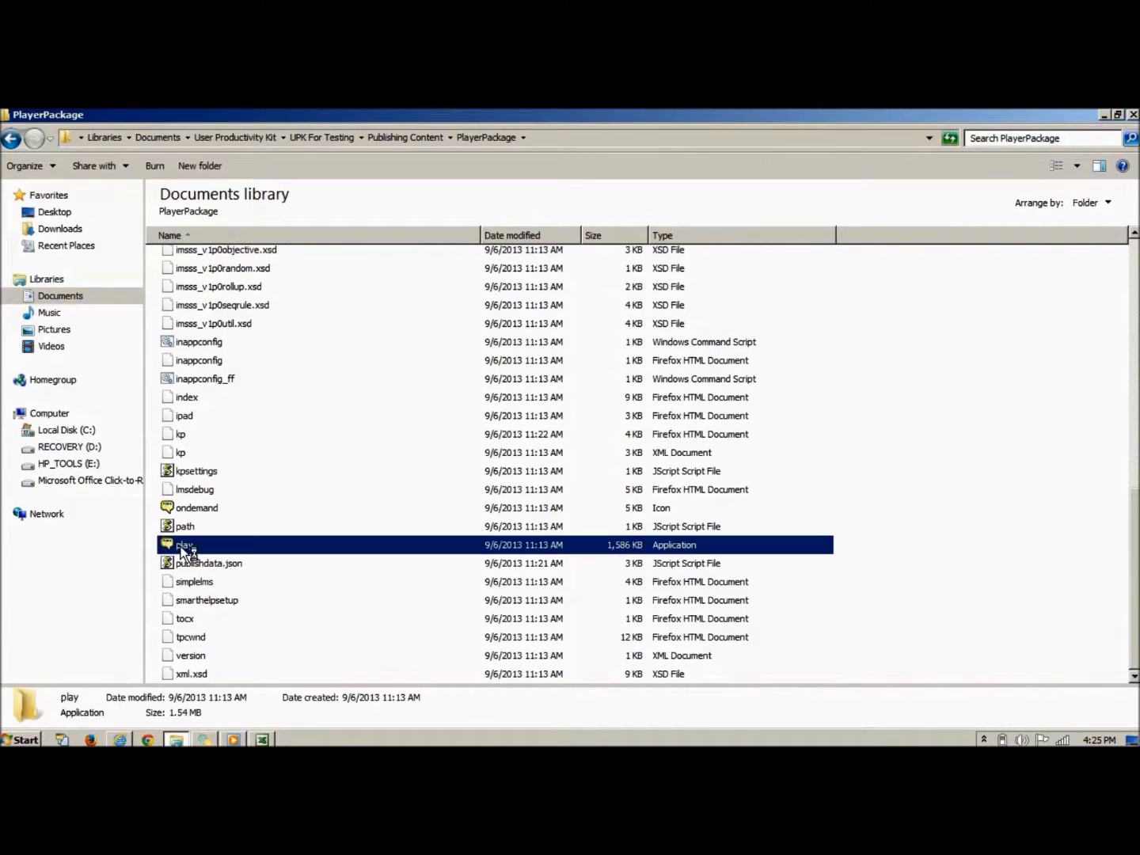
{"action": "double_click", "coordinate": [184, 548]}
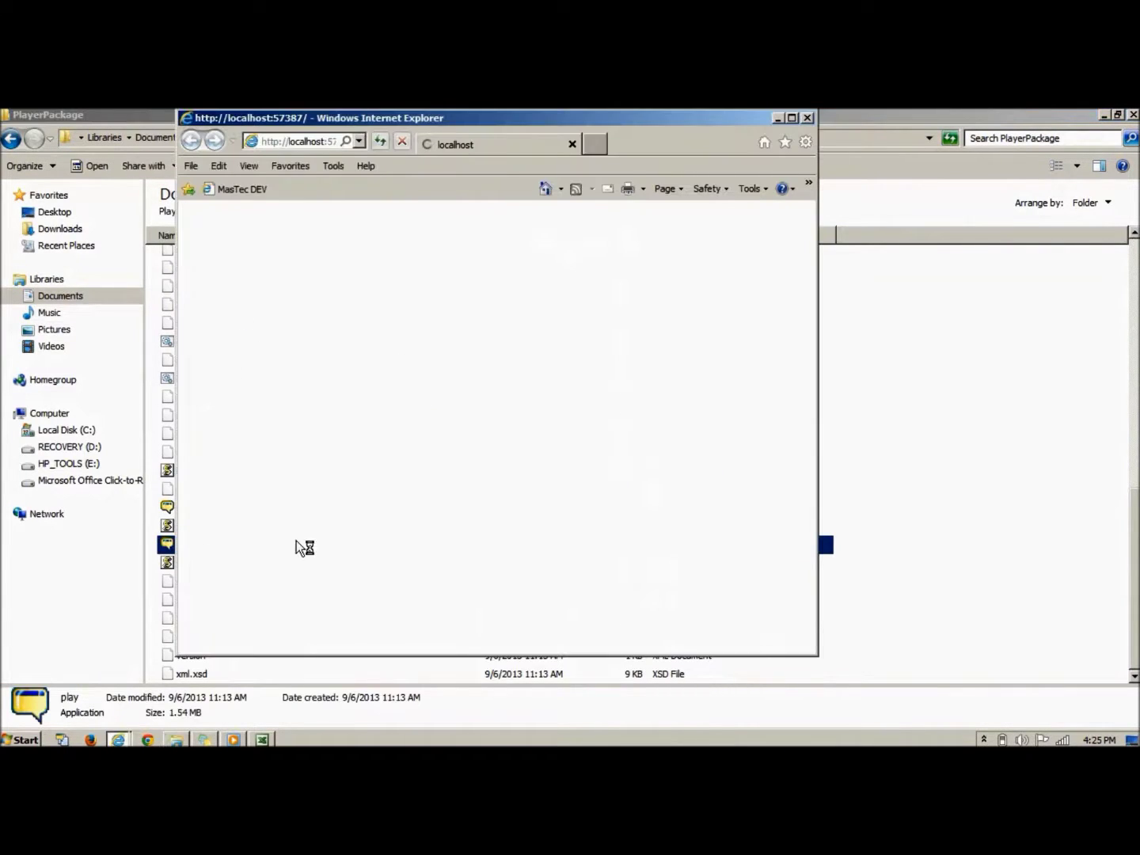
{"action": "left_click", "coordinate": [791, 117]}
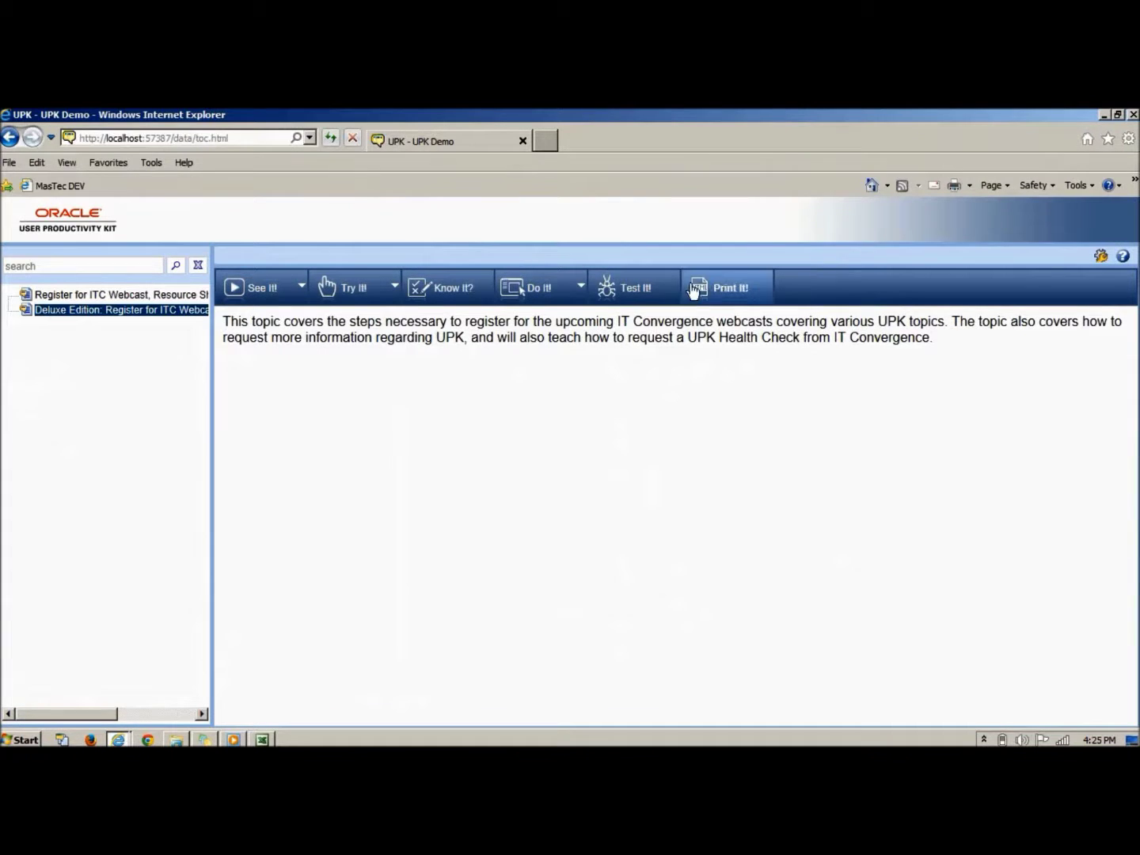
Step: Start Test It! on the Deluxe Edition Register for ITC Webcast topic
{"action": "left_click", "coordinate": [626, 291]}
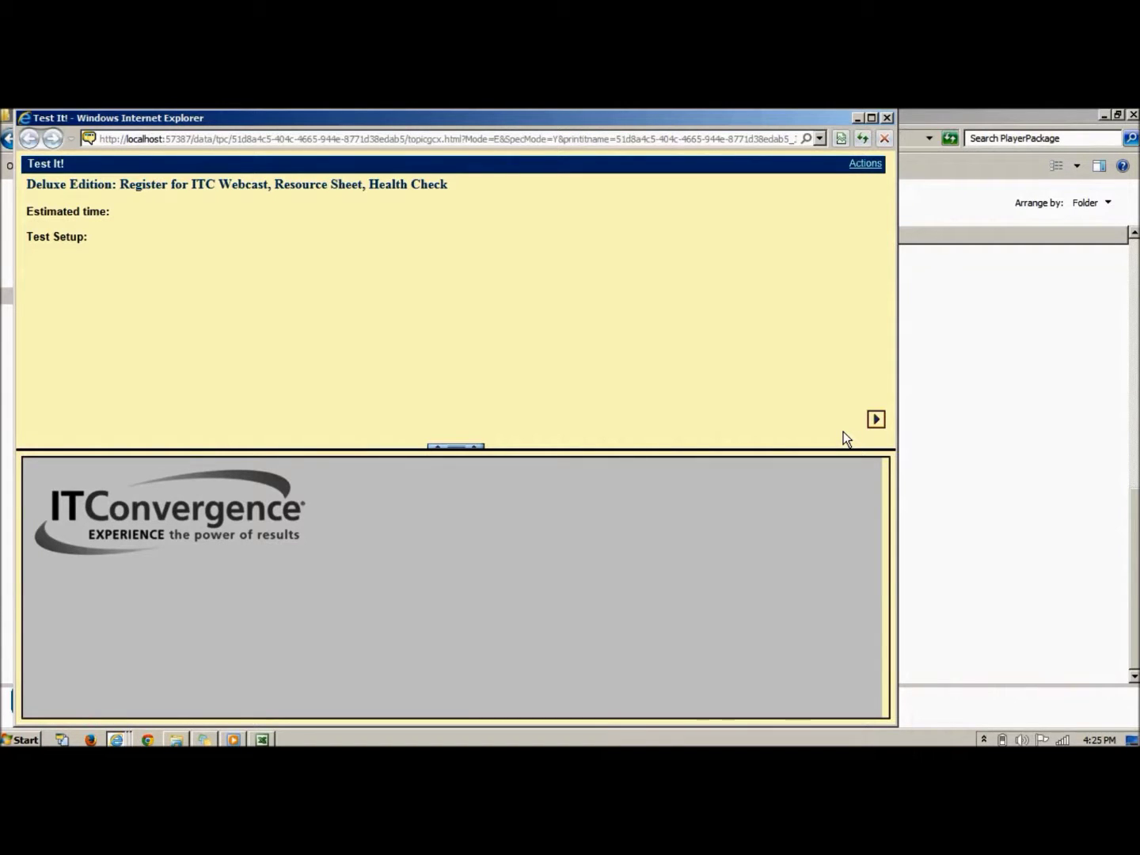
Step: Begin the test and pass the search field, search and search result link steps
{"action": "left_click", "coordinate": [877, 418]}
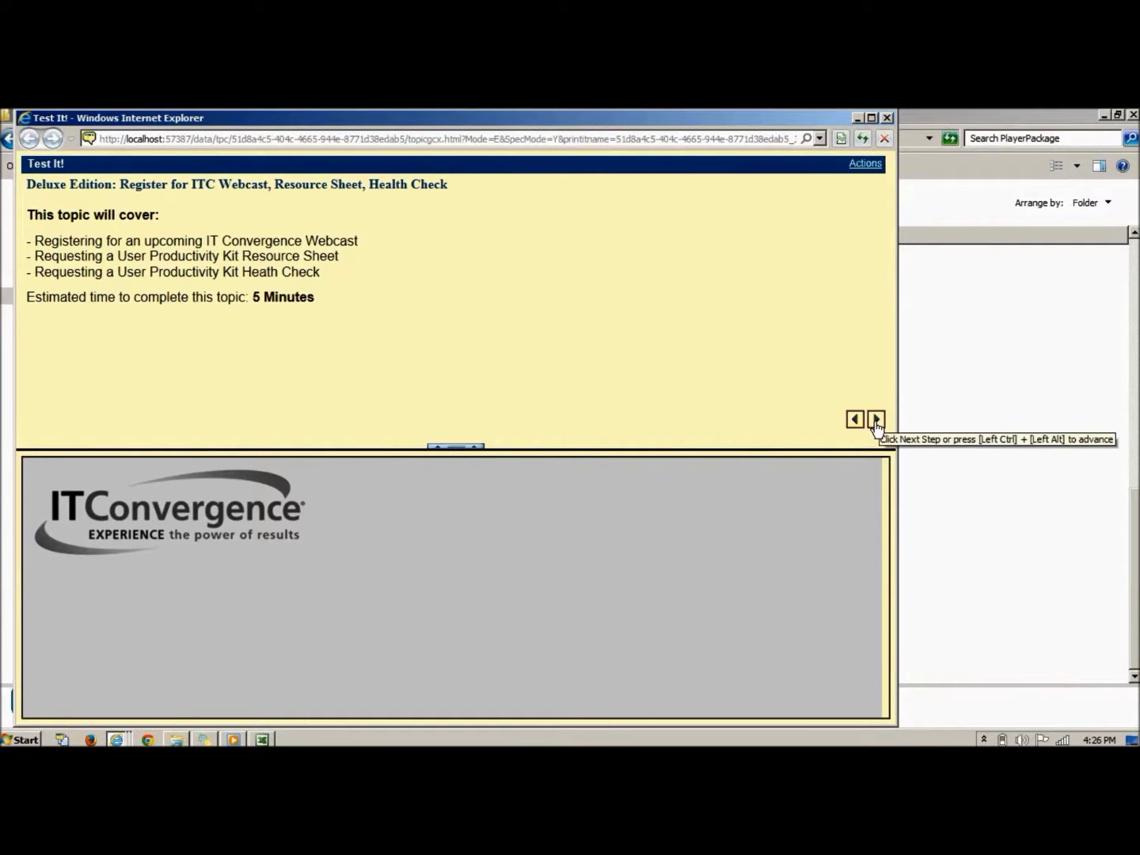
{"action": "left_click", "coordinate": [876, 419]}
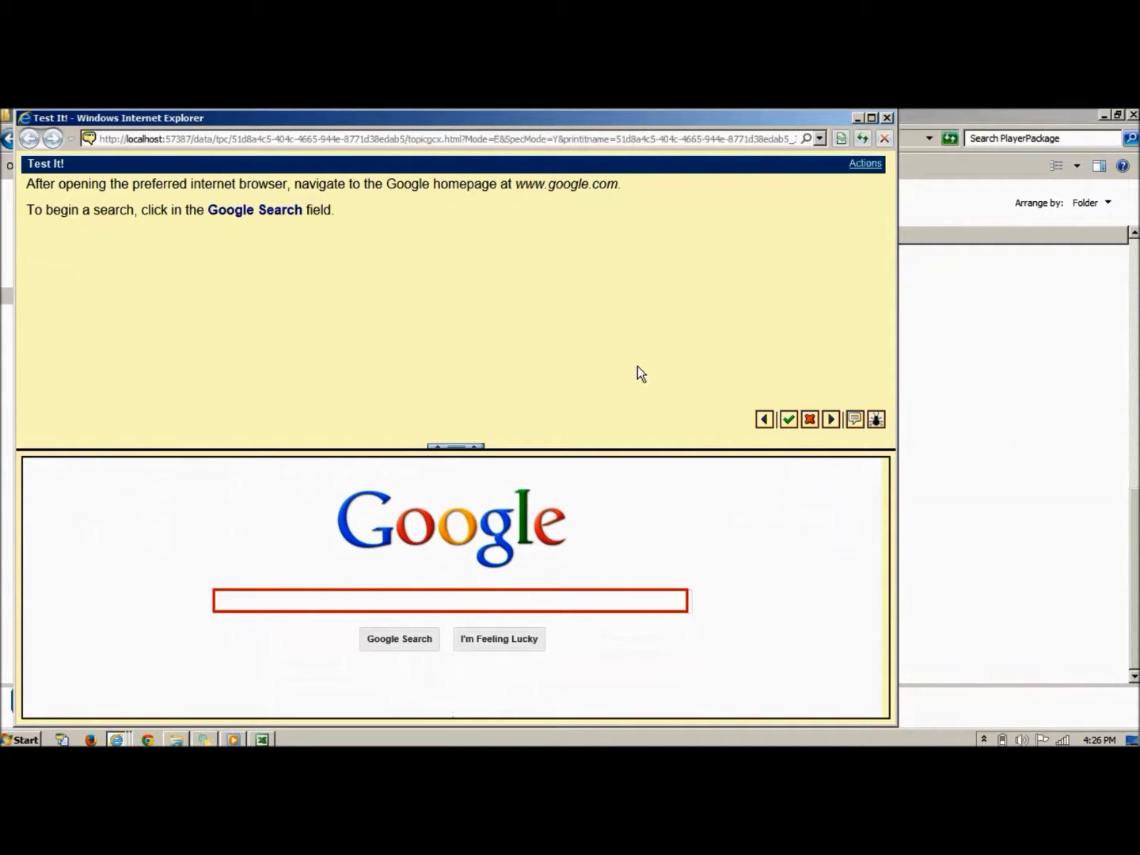
{"action": "left_click", "coordinate": [790, 422]}
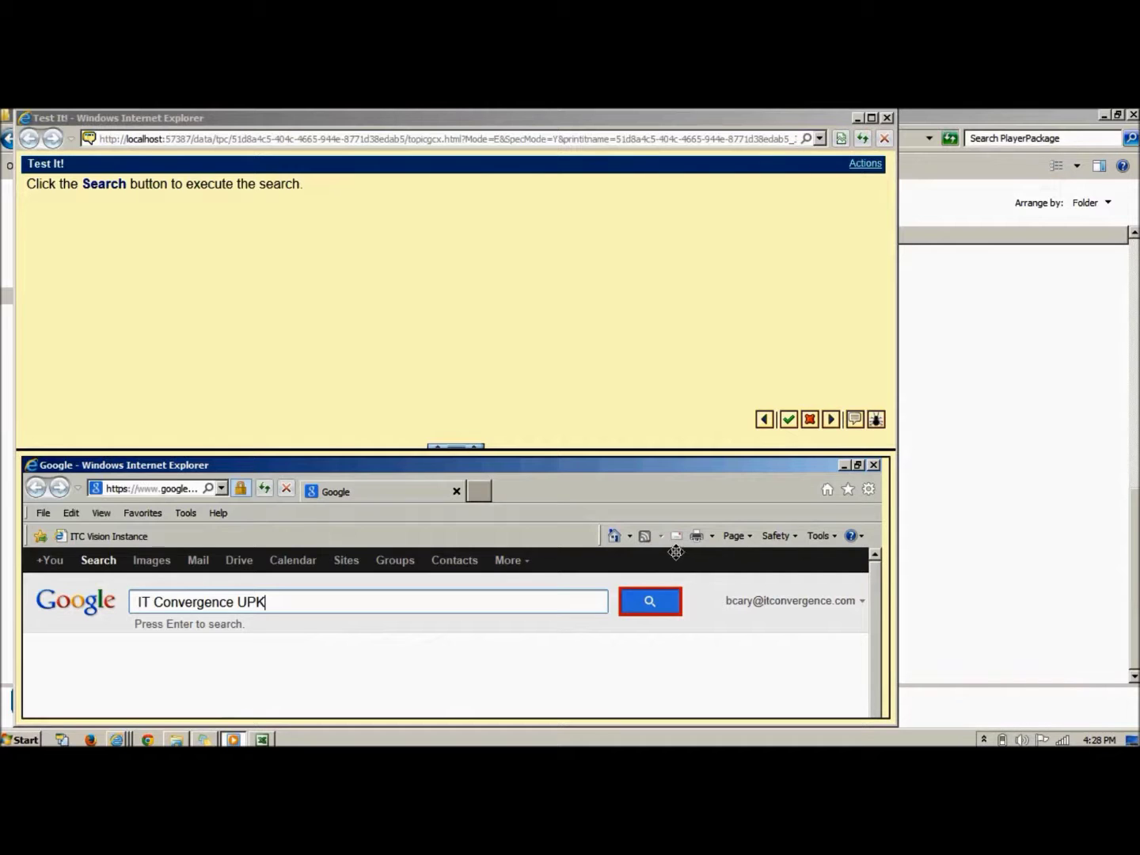
{"action": "left_click", "coordinate": [790, 423]}
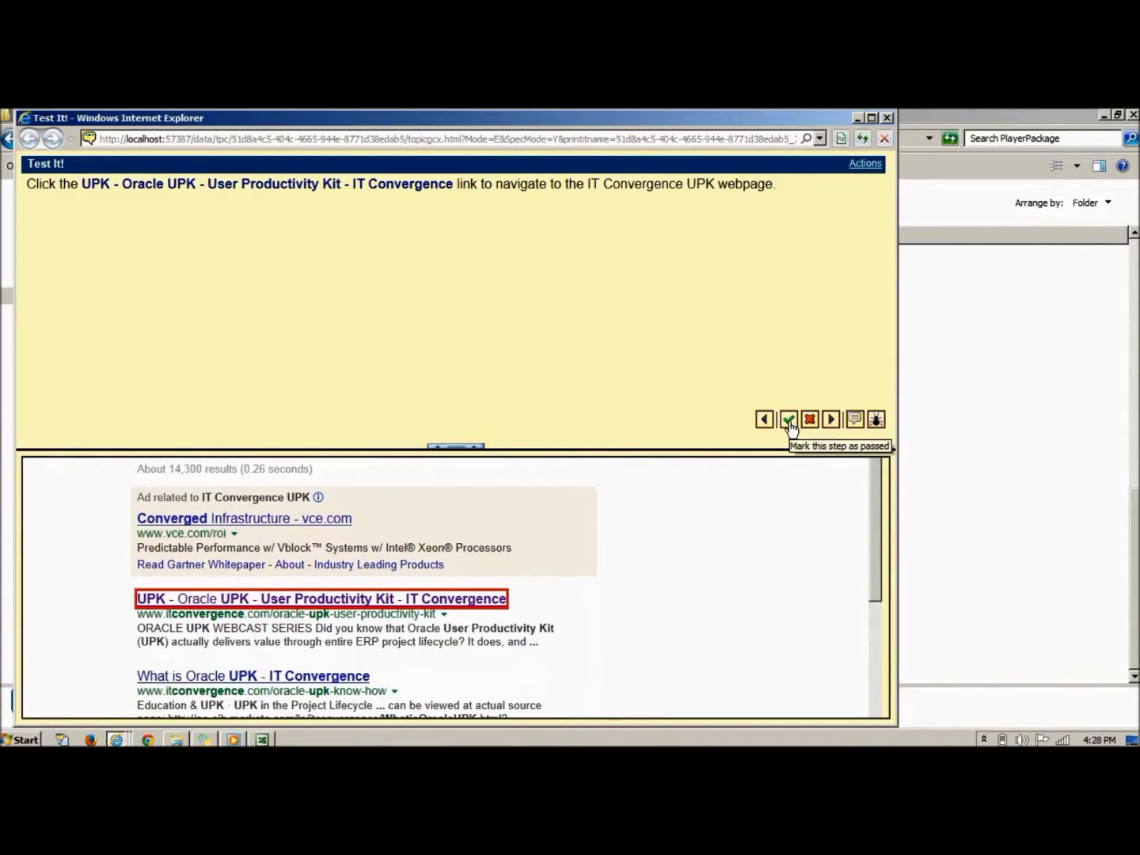
{"action": "left_click", "coordinate": [788, 420]}
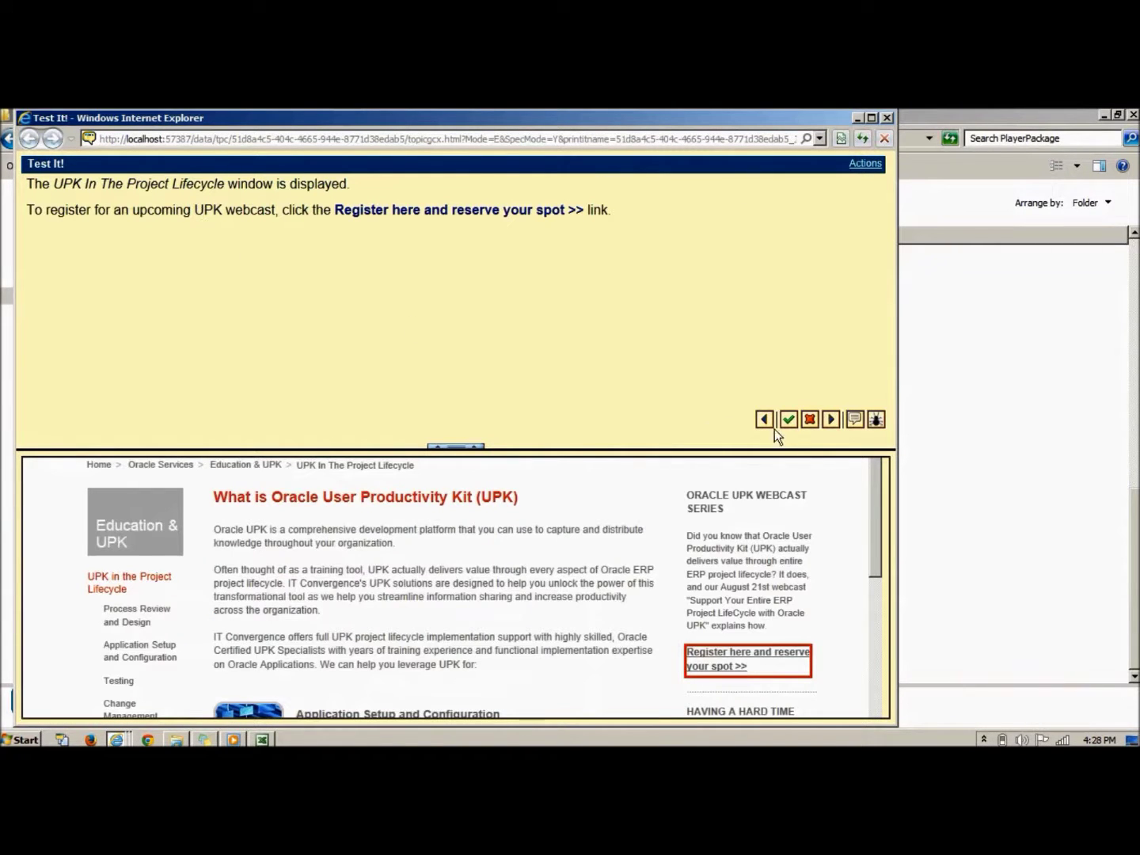
Step: Fail the register link and First Name click steps; skip First Name entry and Last Name click
{"action": "left_click", "coordinate": [810, 420]}
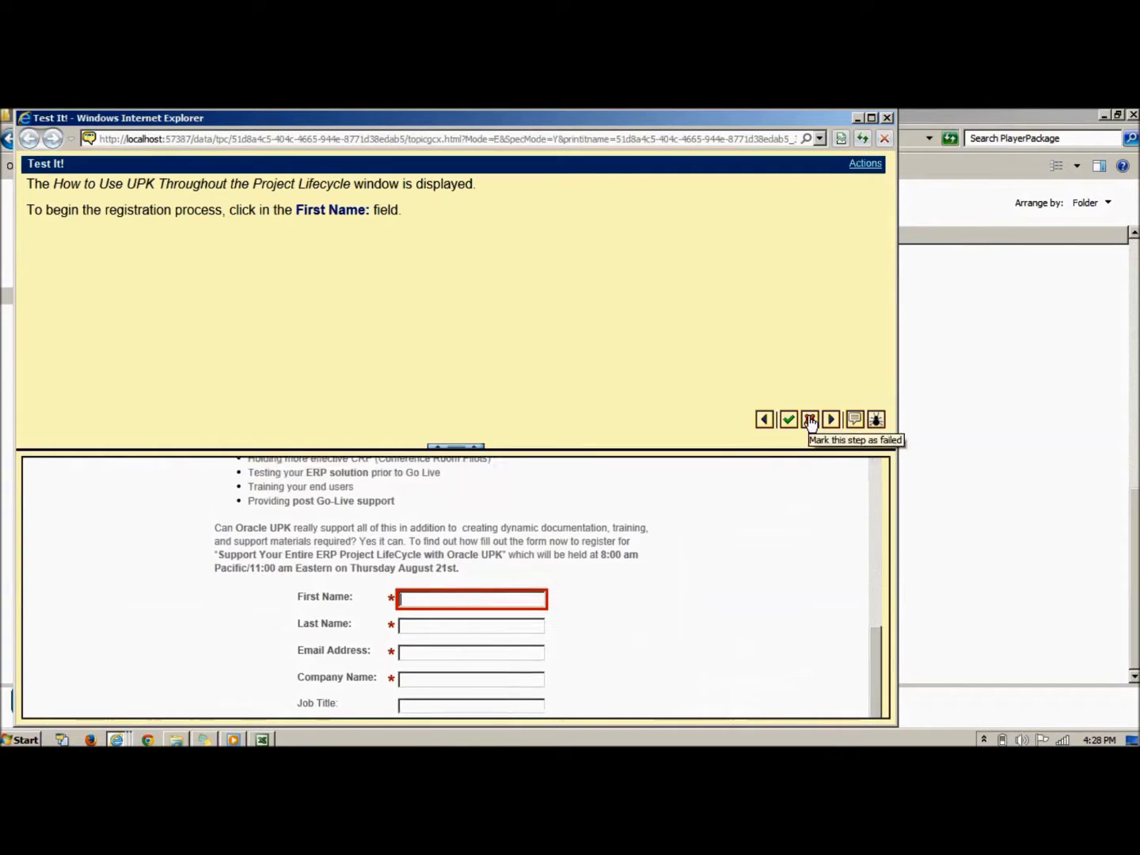
{"action": "left_click", "coordinate": [809, 419]}
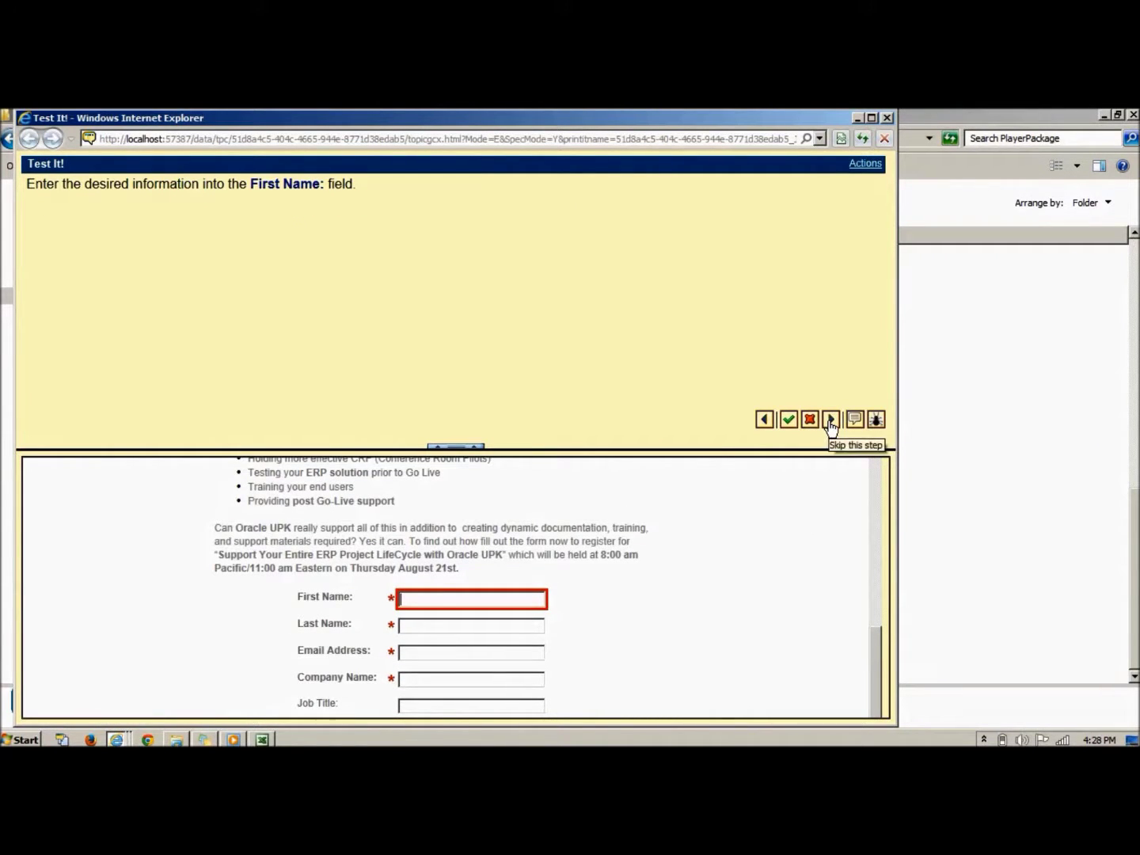
{"action": "left_click", "coordinate": [831, 420]}
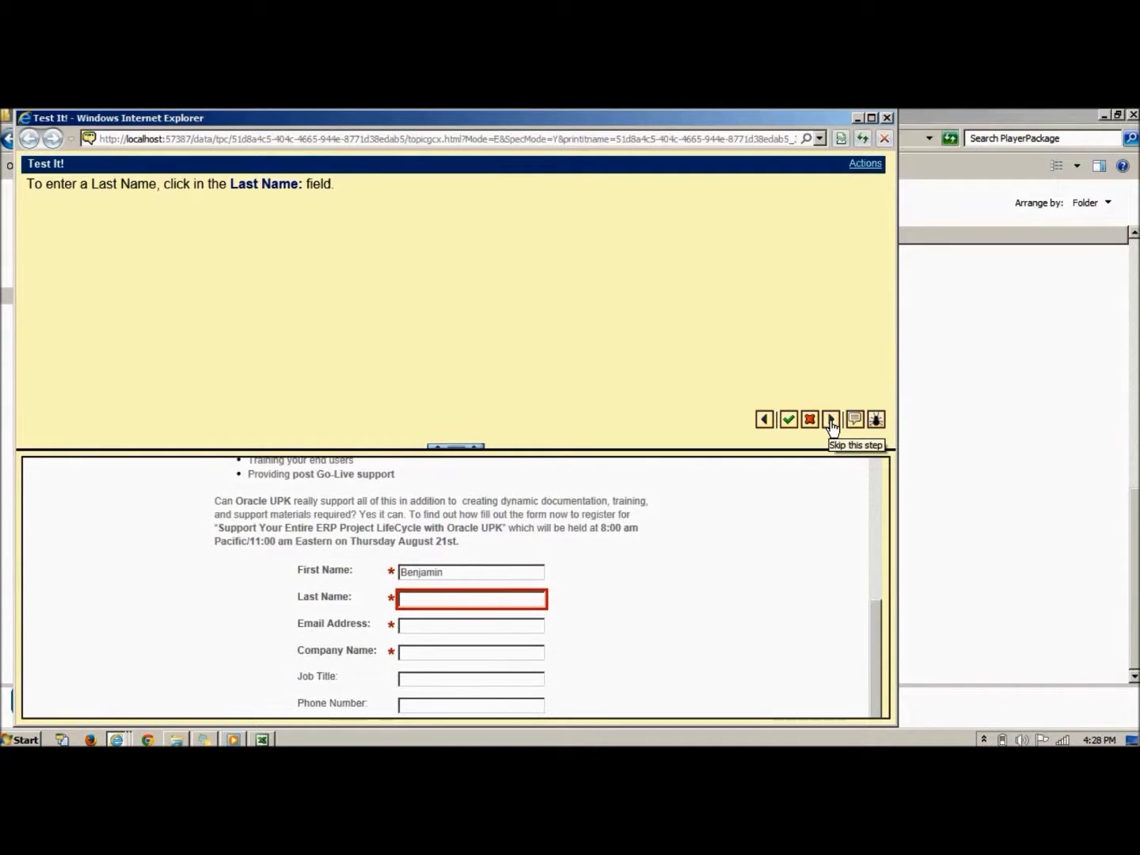
{"action": "left_click", "coordinate": [830, 419]}
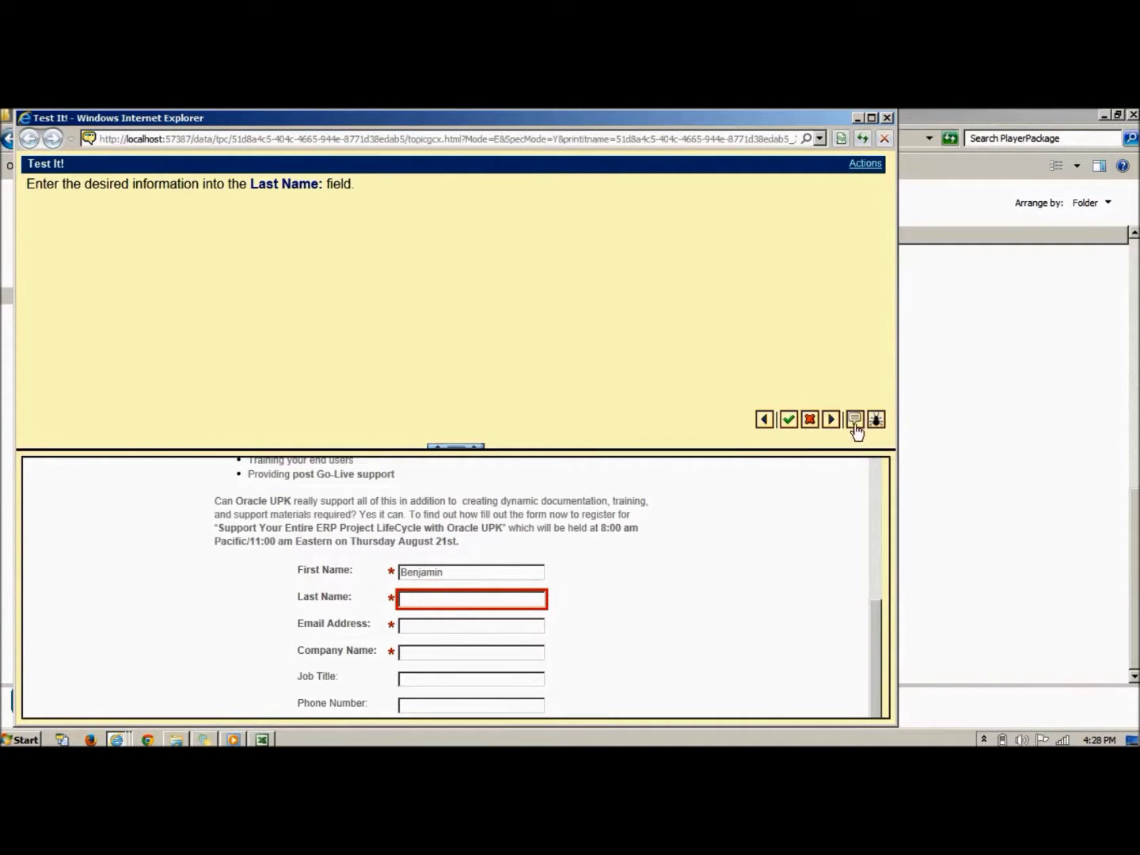
Step: Save the test step note 'Did not work' on the Last Name entry step
{"action": "left_click", "coordinate": [855, 420]}
{"action": "type", "text": "D"}
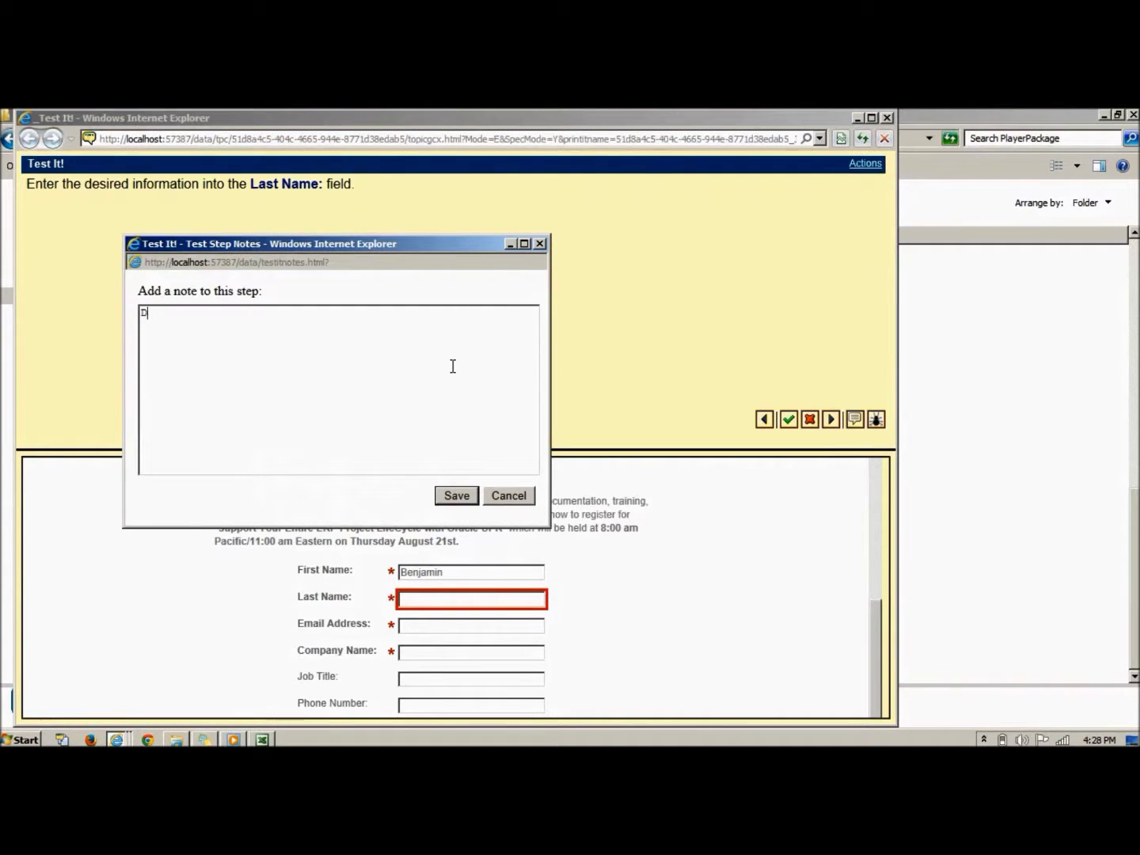
{"action": "type", "text": "id not work"}
{"action": "left_click", "coordinate": [456, 495]}
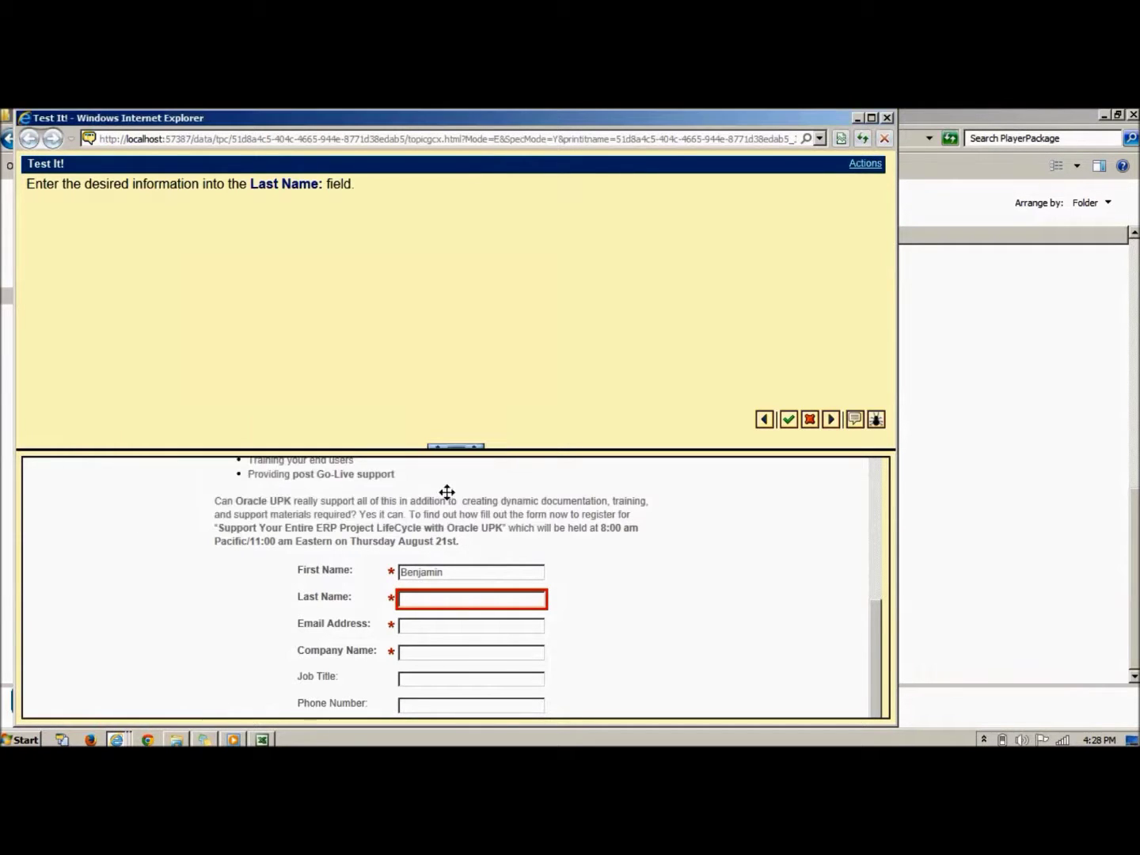
Step: Copy the steps-to-recreate text, then pass the Last Name and Email Address steps
{"action": "left_click", "coordinate": [877, 420]}
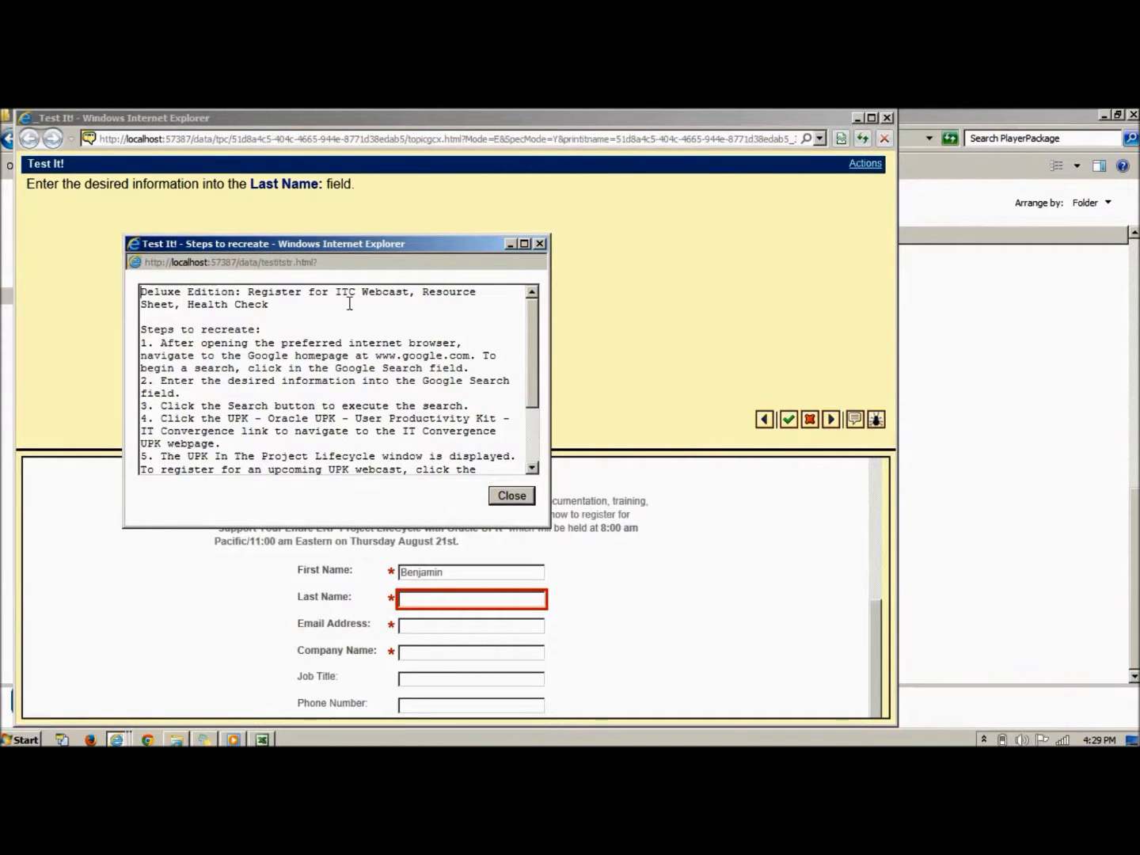
{"action": "left_click_drag", "start_coordinate": [144, 292], "coordinate": [439, 463]}
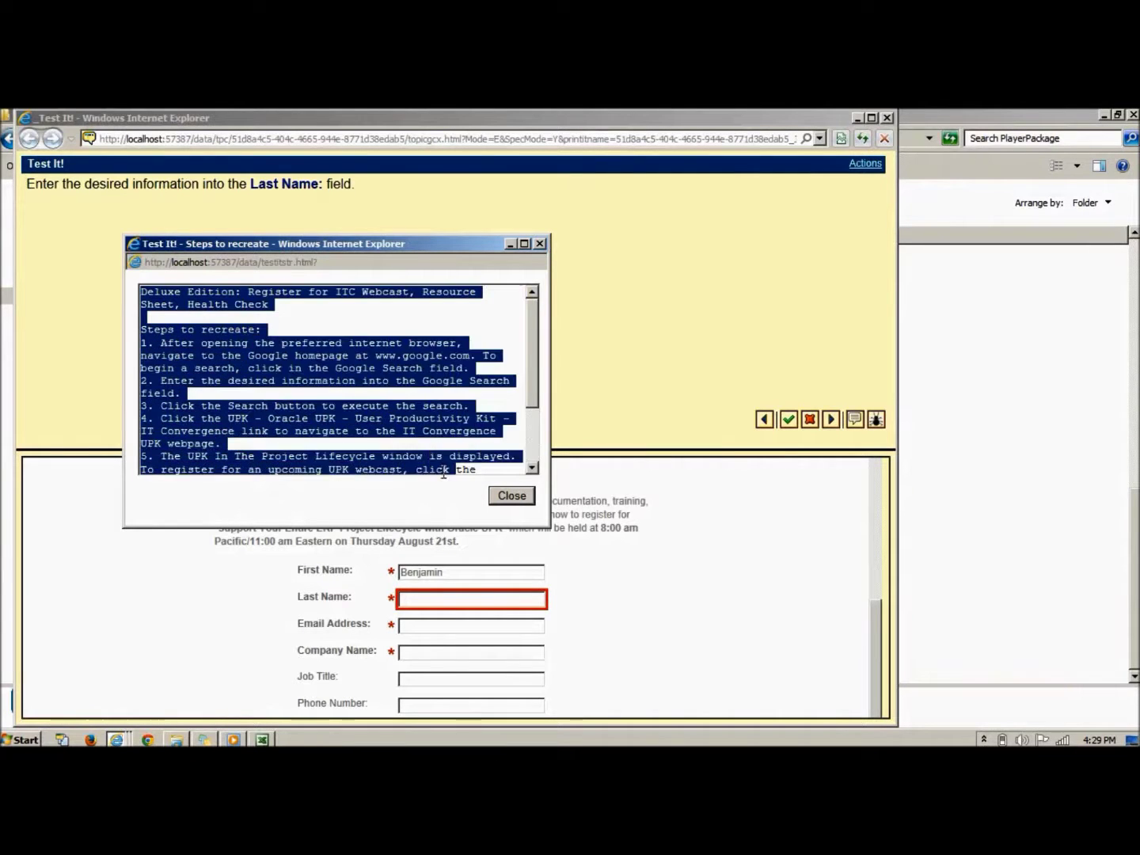
{"action": "right_click", "coordinate": [382, 392]}
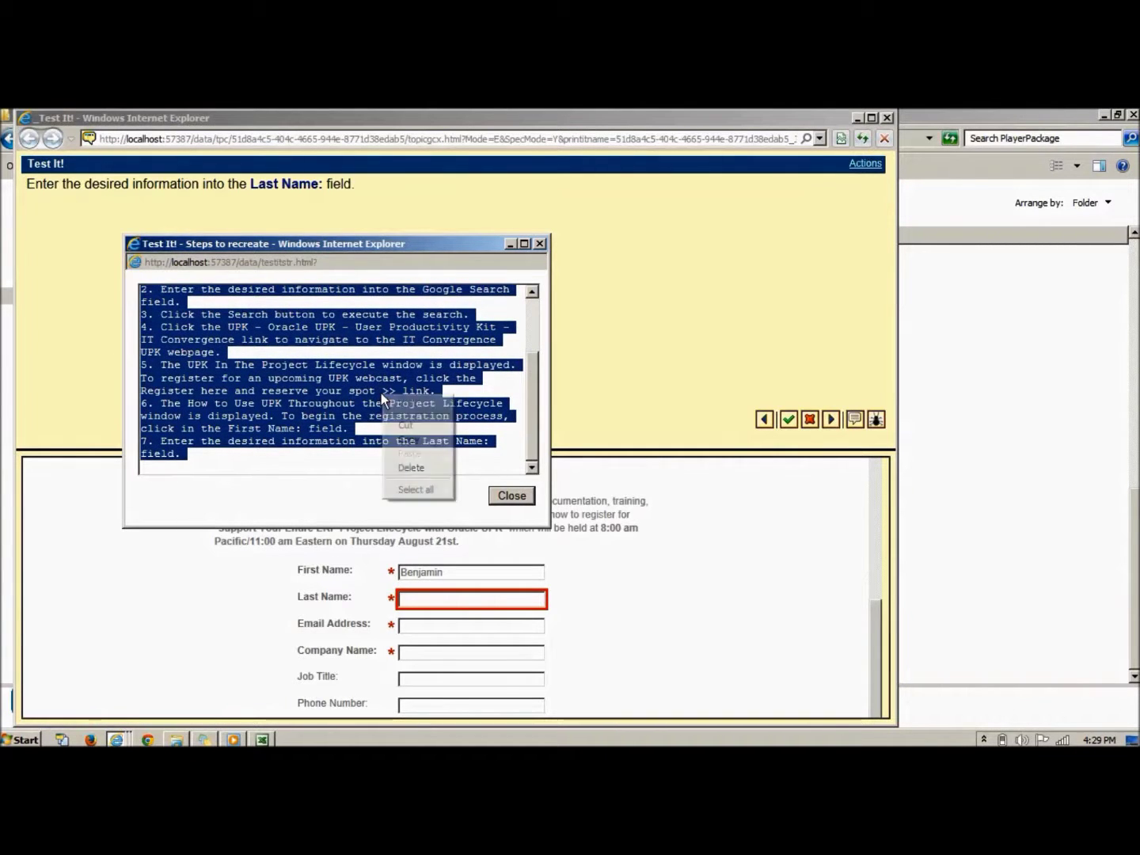
{"action": "left_click", "coordinate": [408, 441]}
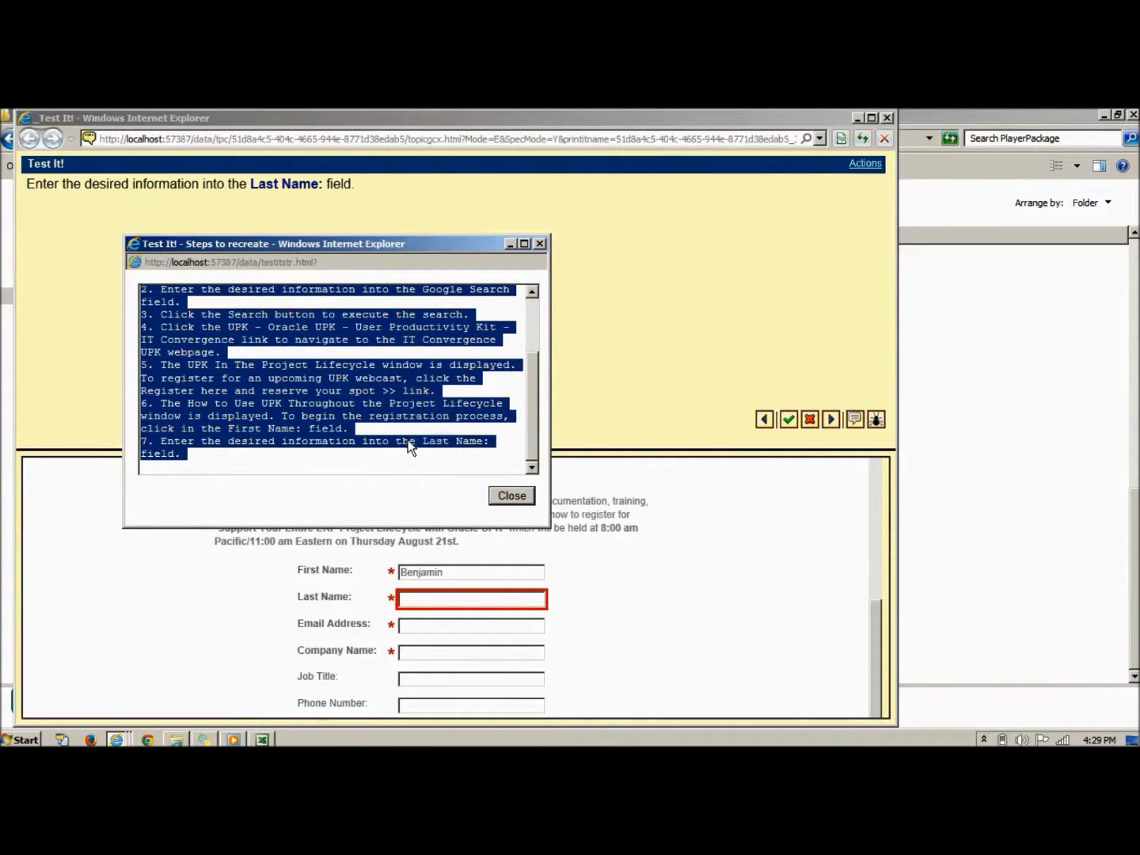
{"action": "left_click", "coordinate": [512, 496]}
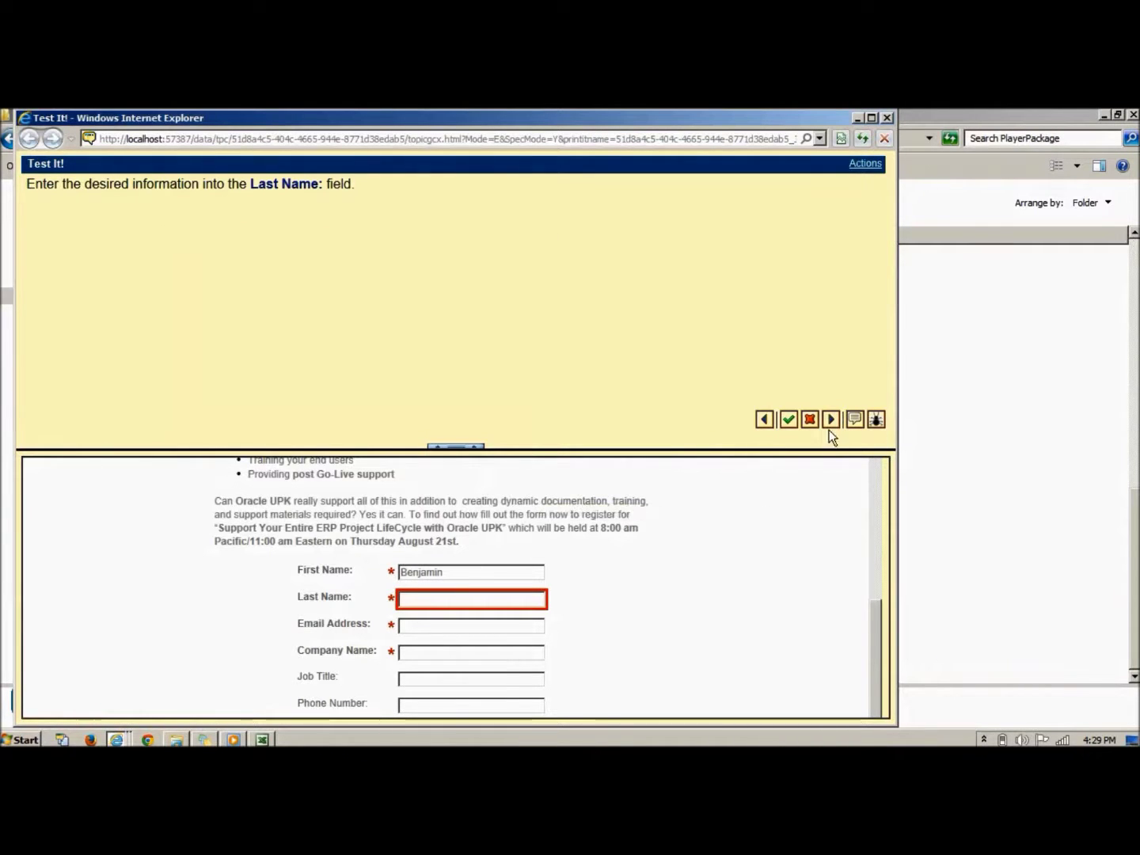
{"action": "left_click", "coordinate": [788, 418]}
{"action": "left_click", "coordinate": [789, 419]}
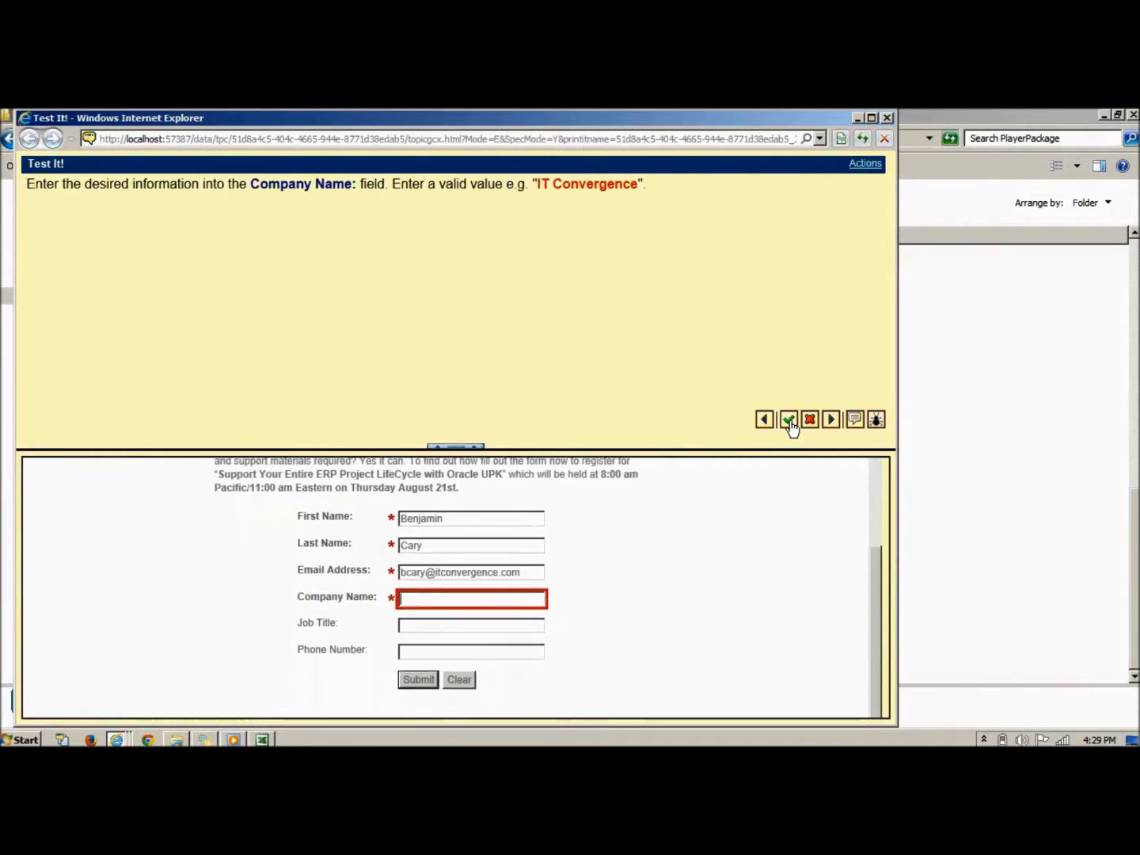
Step: Pass the remaining steps, view the FAILED results report (13 passed, 2 failed, 2 skipped), then close both windows
{"action": "left_click", "coordinate": [788, 418]}
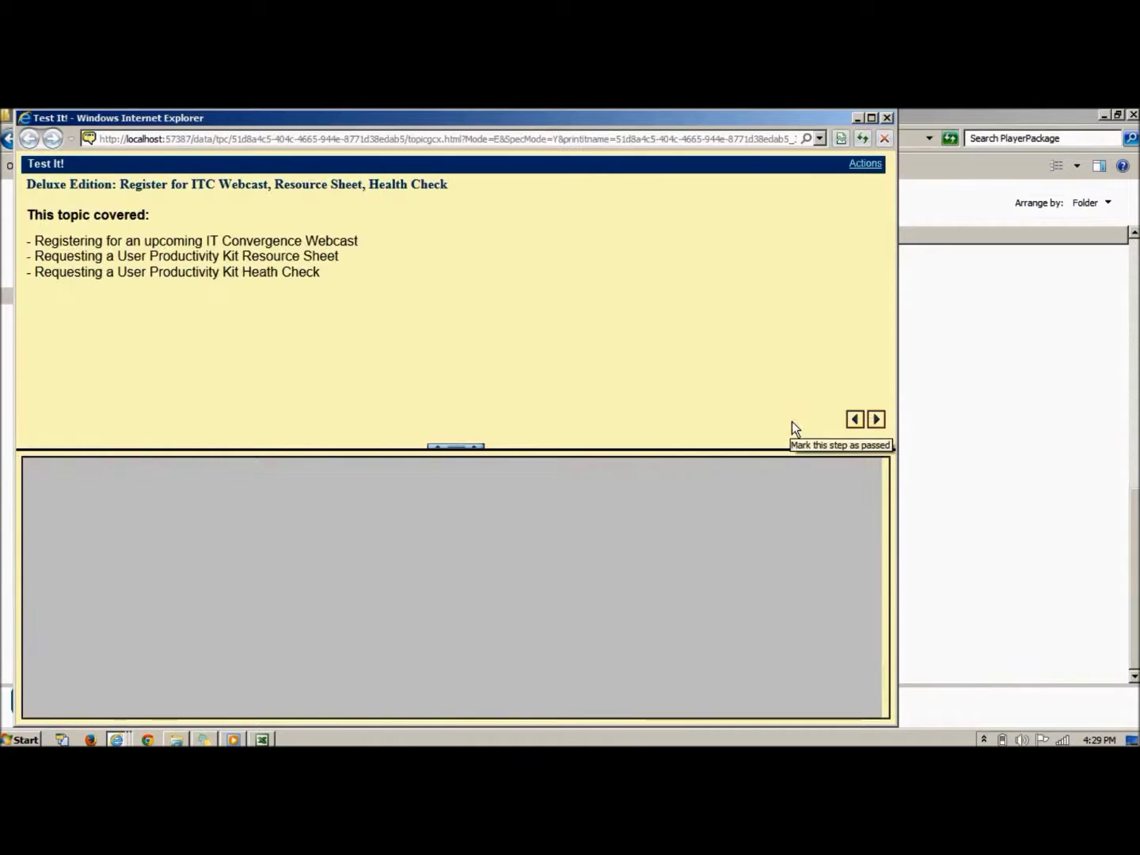
{"action": "left_click", "coordinate": [875, 419]}
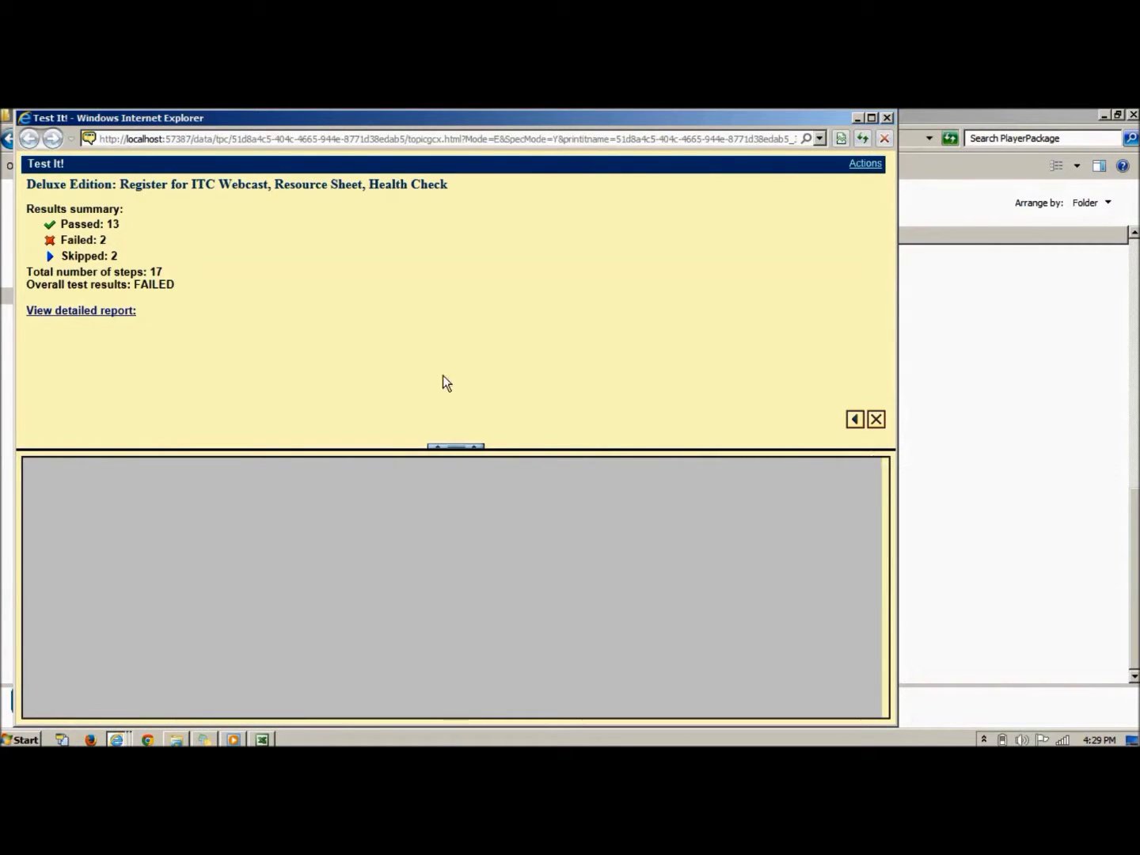
{"action": "left_click", "coordinate": [102, 314]}
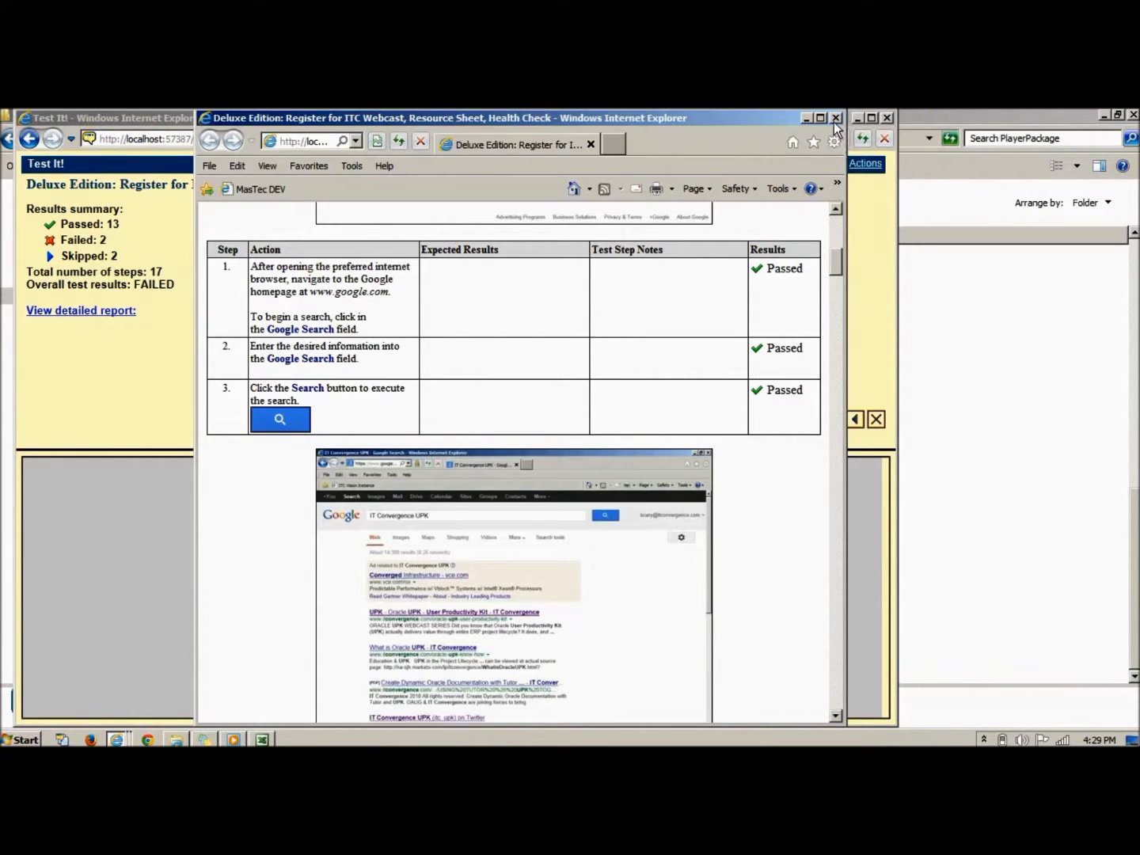
{"action": "left_click", "coordinate": [834, 117]}
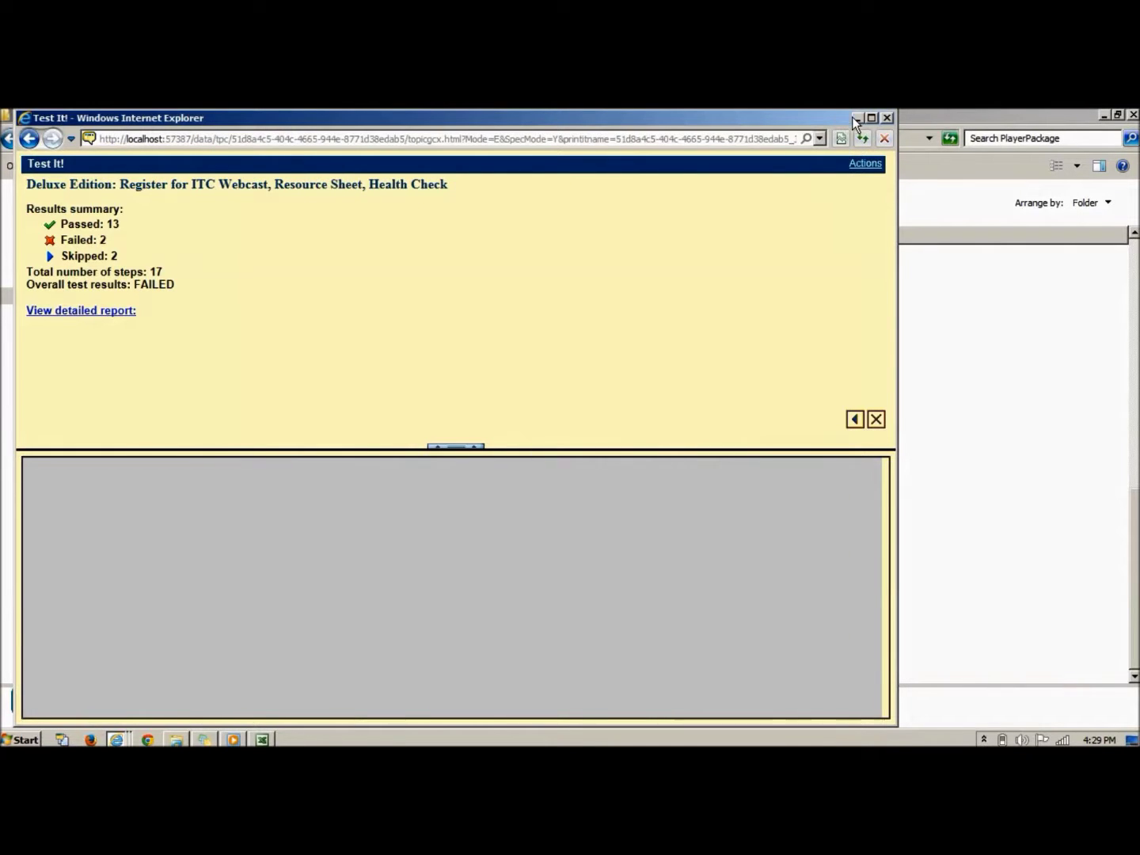
{"action": "left_click", "coordinate": [886, 118]}
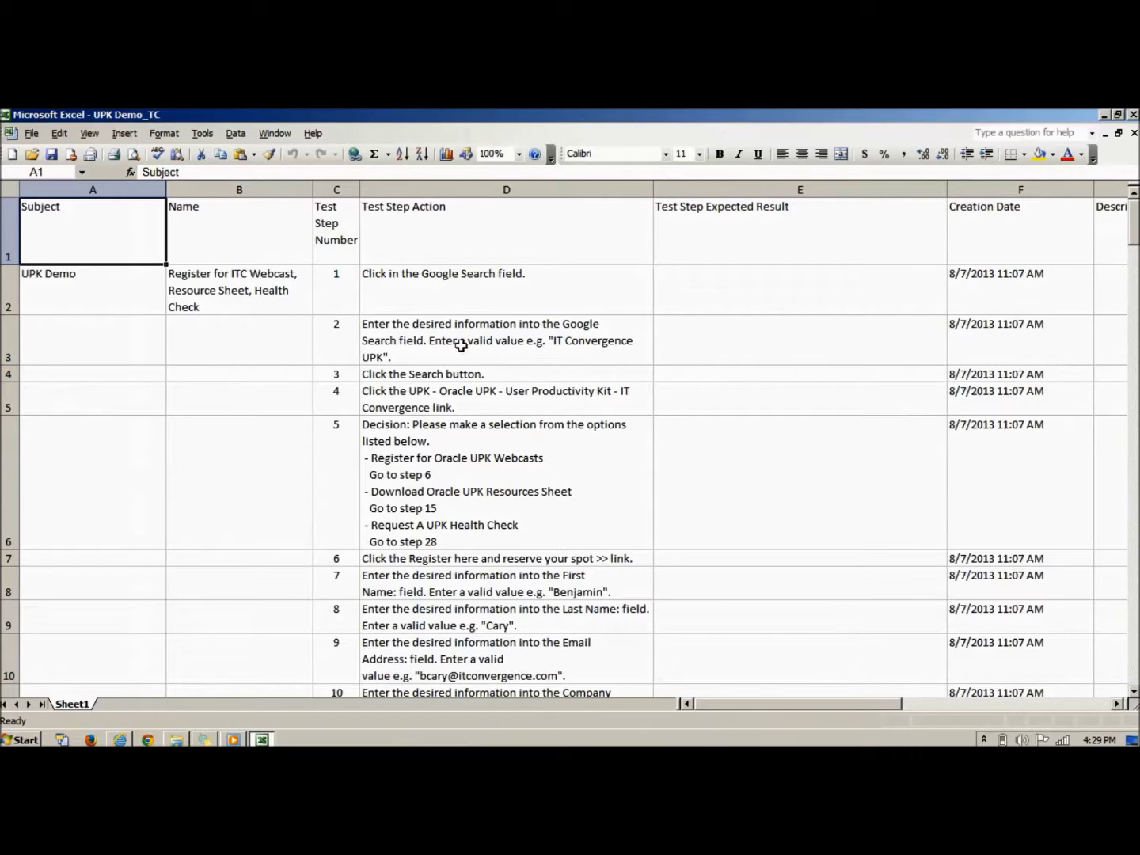
Step: Inspect the UPK Demo_TC header row and Test Step Action column, then close the workbook
{"action": "left_click", "coordinate": [7, 225]}
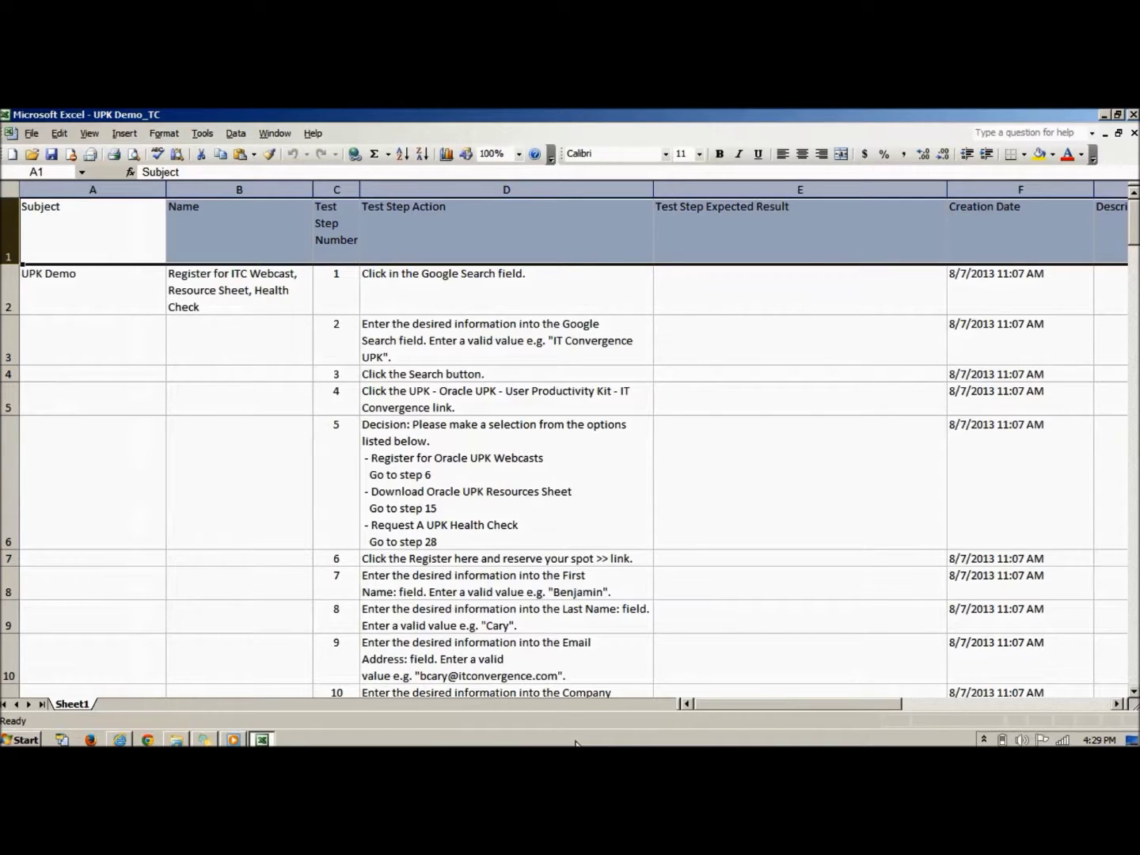
{"action": "mouse_move", "coordinate": [723, 706]}
{"action": "left_mouse_down"}
{"action": "mouse_move", "coordinate": [877, 732]}
{"action": "mouse_move", "coordinate": [713, 731]}
{"action": "left_mouse_up"}
{"action": "left_click", "coordinate": [517, 188]}
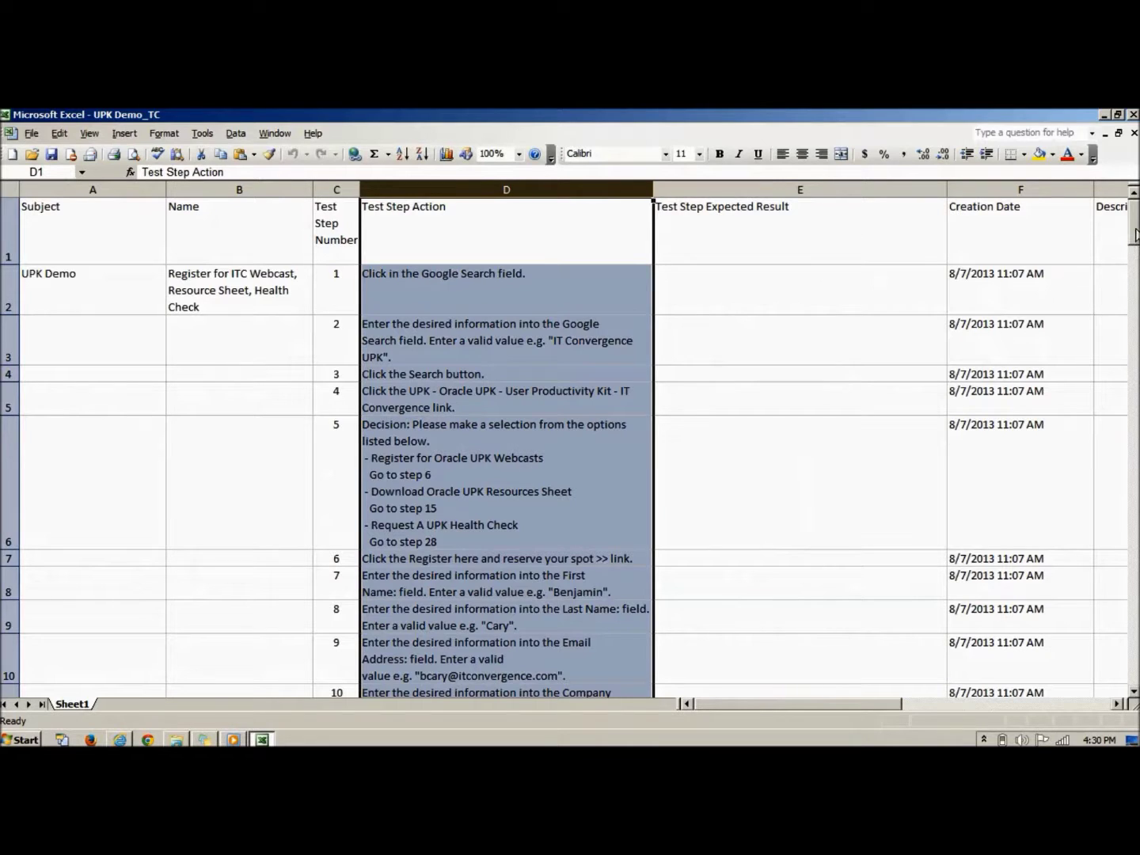
{"action": "left_click_drag", "start_coordinate": [1134, 234], "coordinate": [1132, 317]}
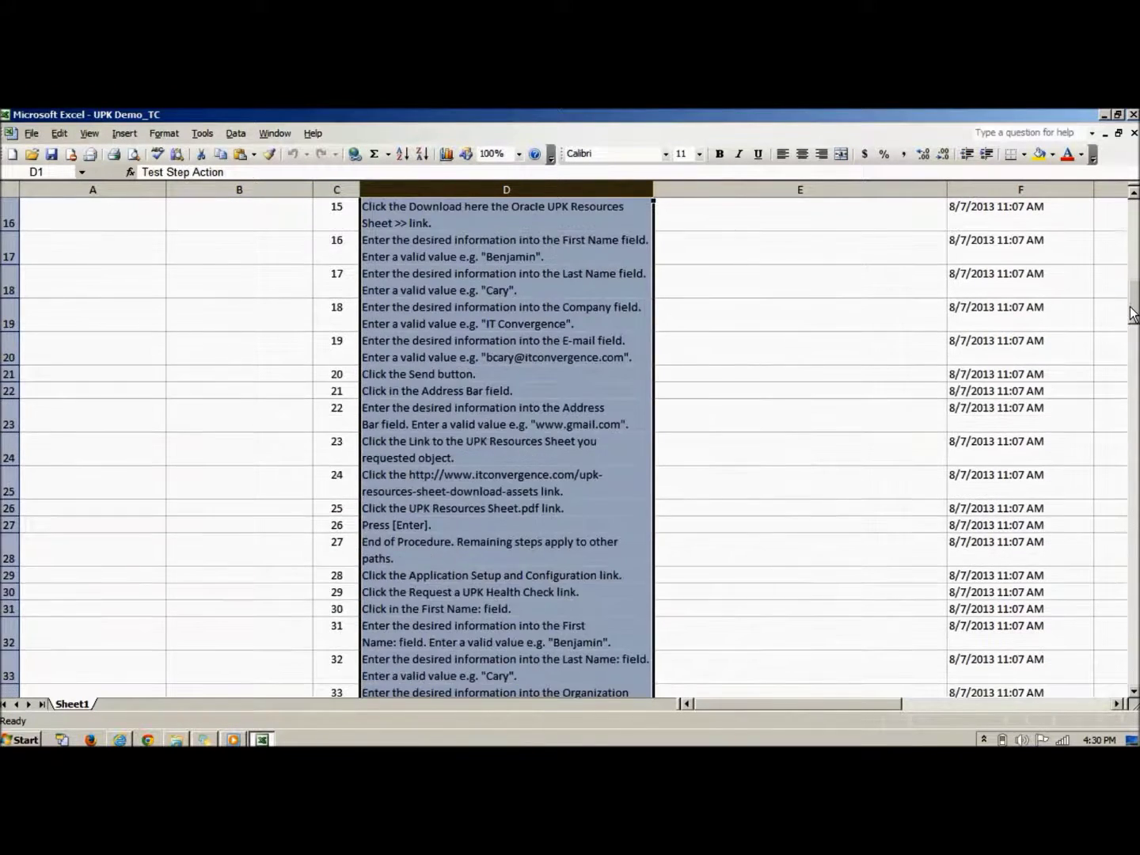
{"action": "left_click_drag", "start_coordinate": [1132, 317], "coordinate": [1132, 356]}
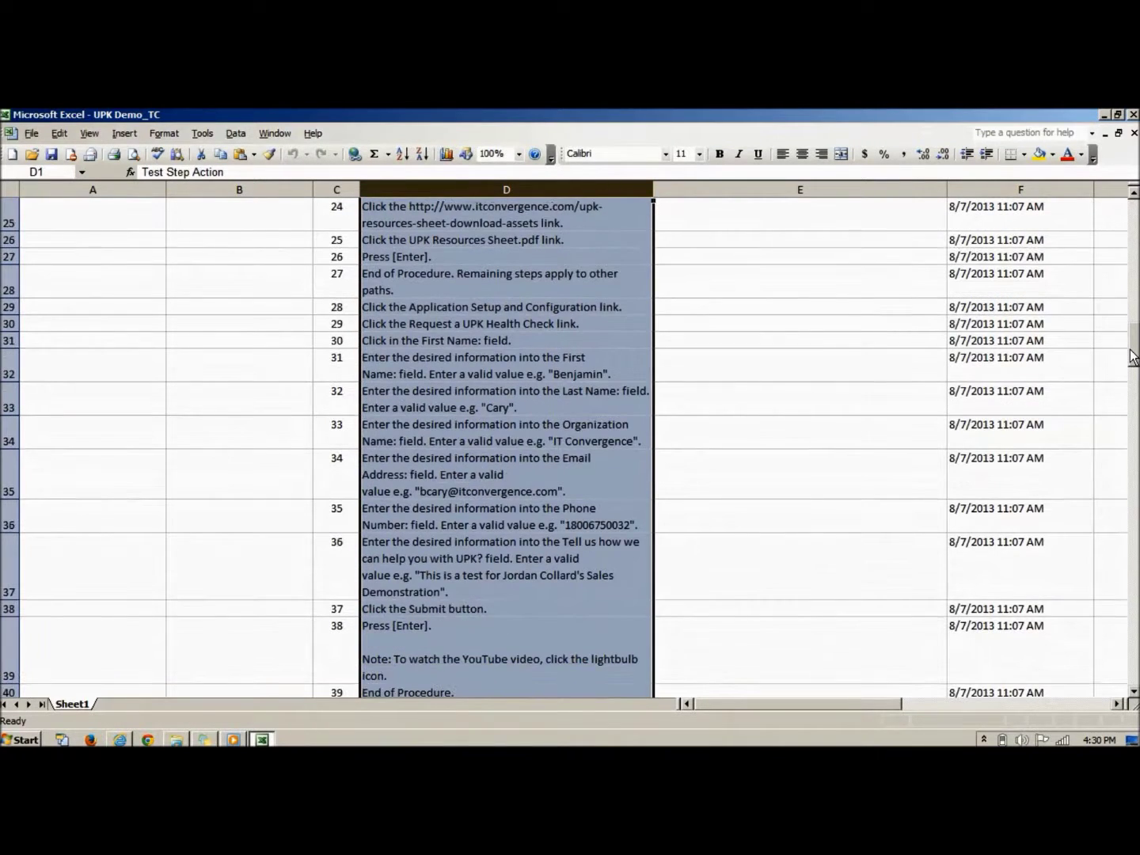
{"action": "left_click_drag", "start_coordinate": [1132, 356], "coordinate": [1131, 372]}
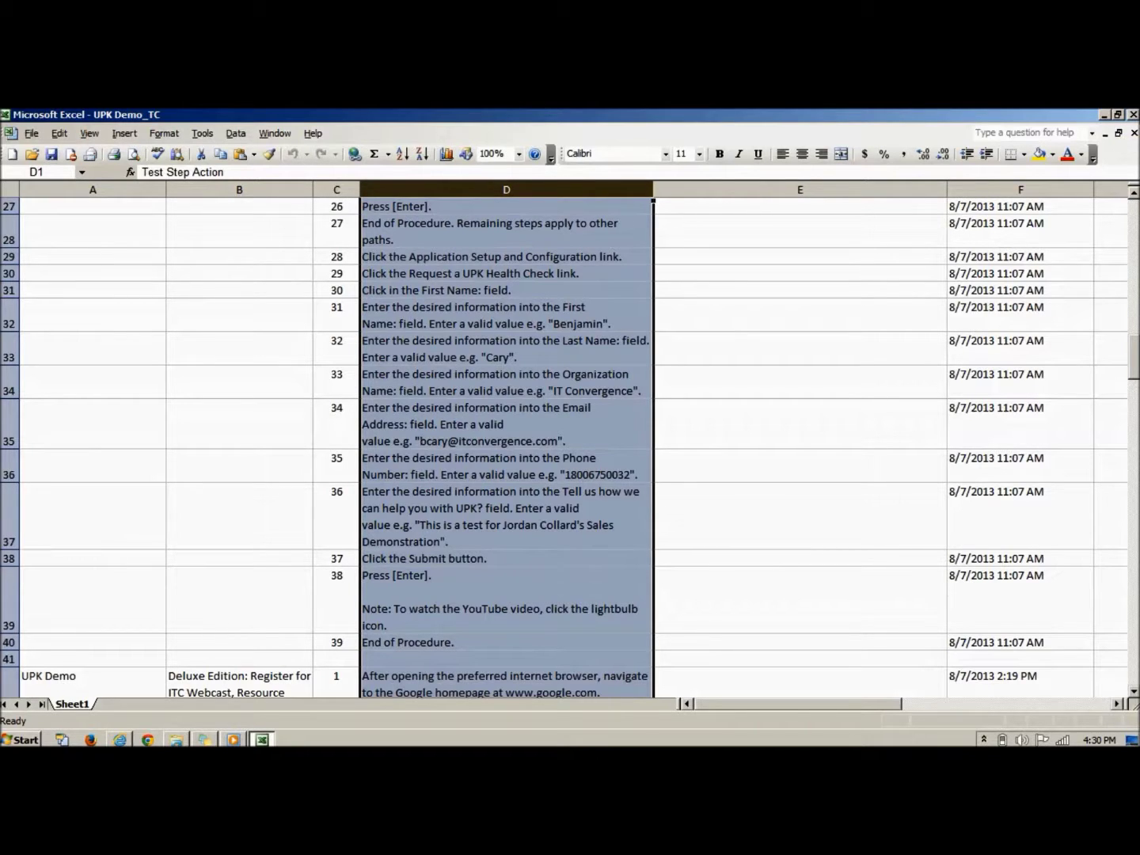
{"action": "left_click", "coordinate": [1133, 114]}
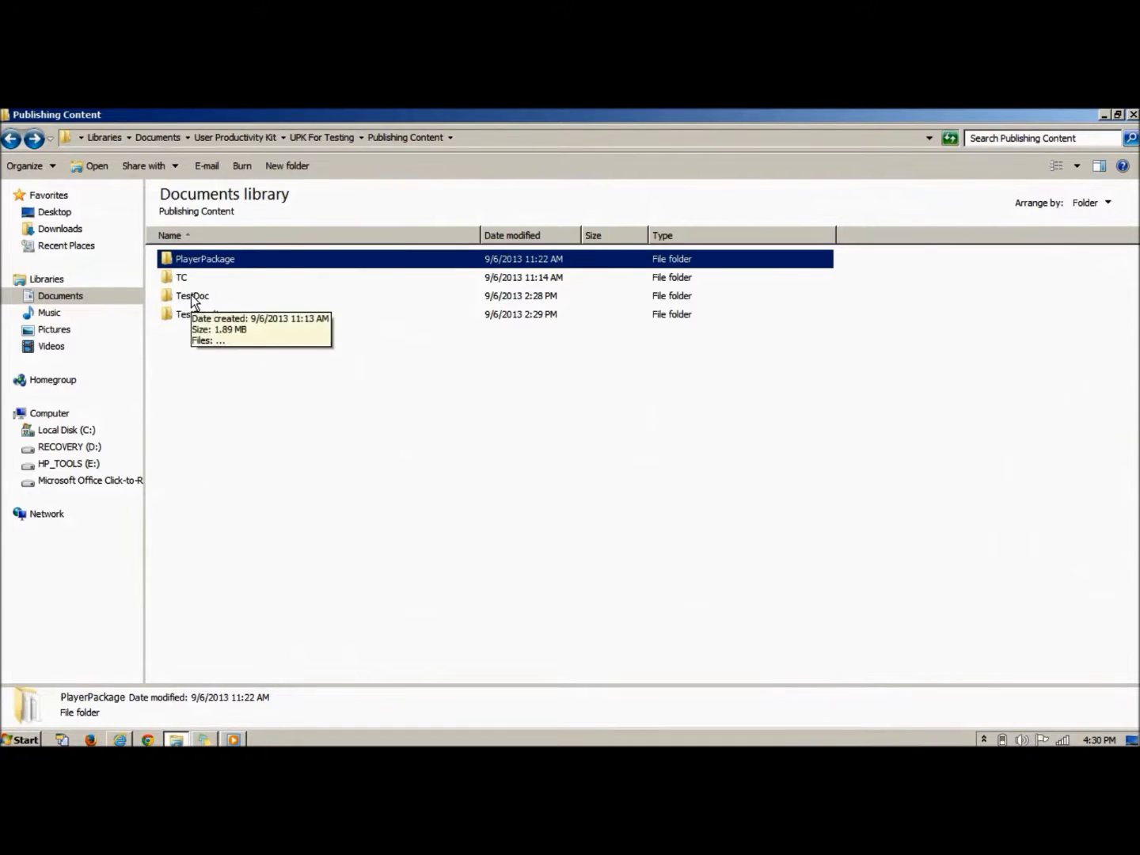
Step: Open the Deluxe Edition Register for ITC Webcast test document from the TestDoc folder
{"action": "left_click", "coordinate": [191, 296]}
{"action": "double_click", "coordinate": [191, 294]}
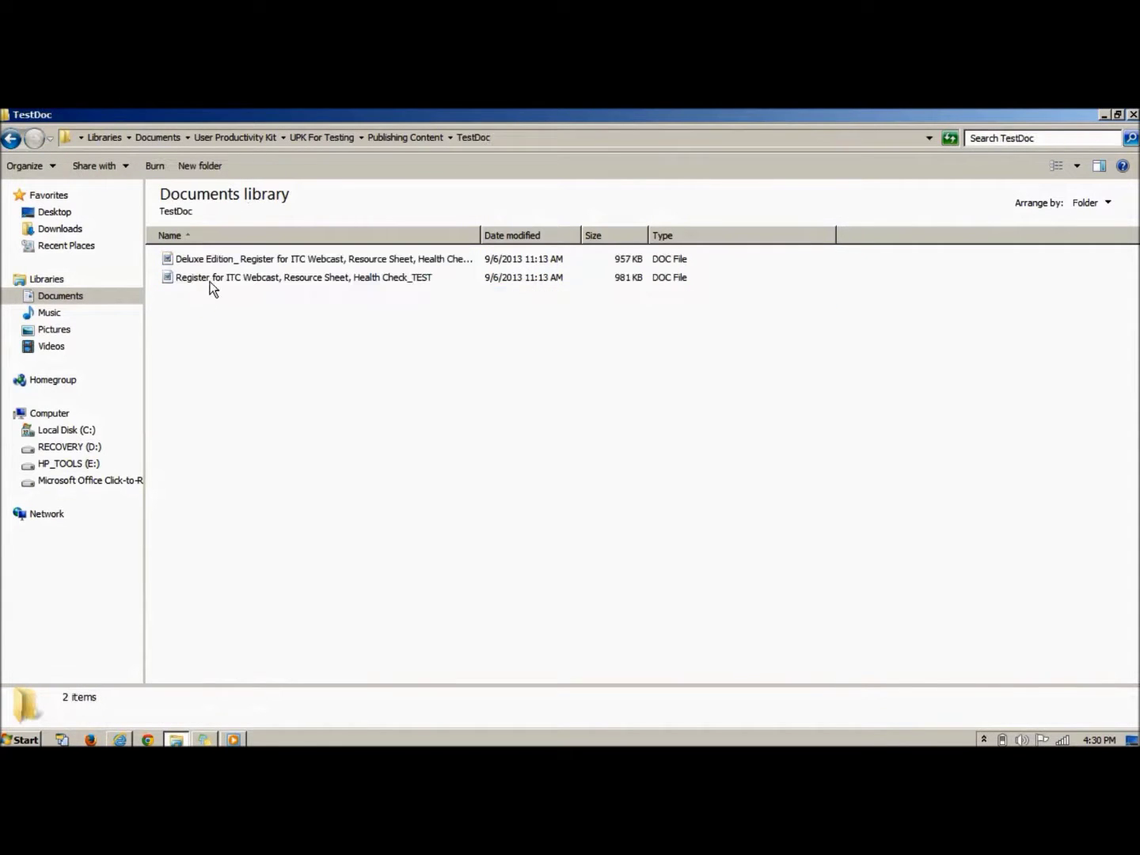
{"action": "left_click", "coordinate": [220, 259]}
{"action": "double_click", "coordinate": [220, 258]}
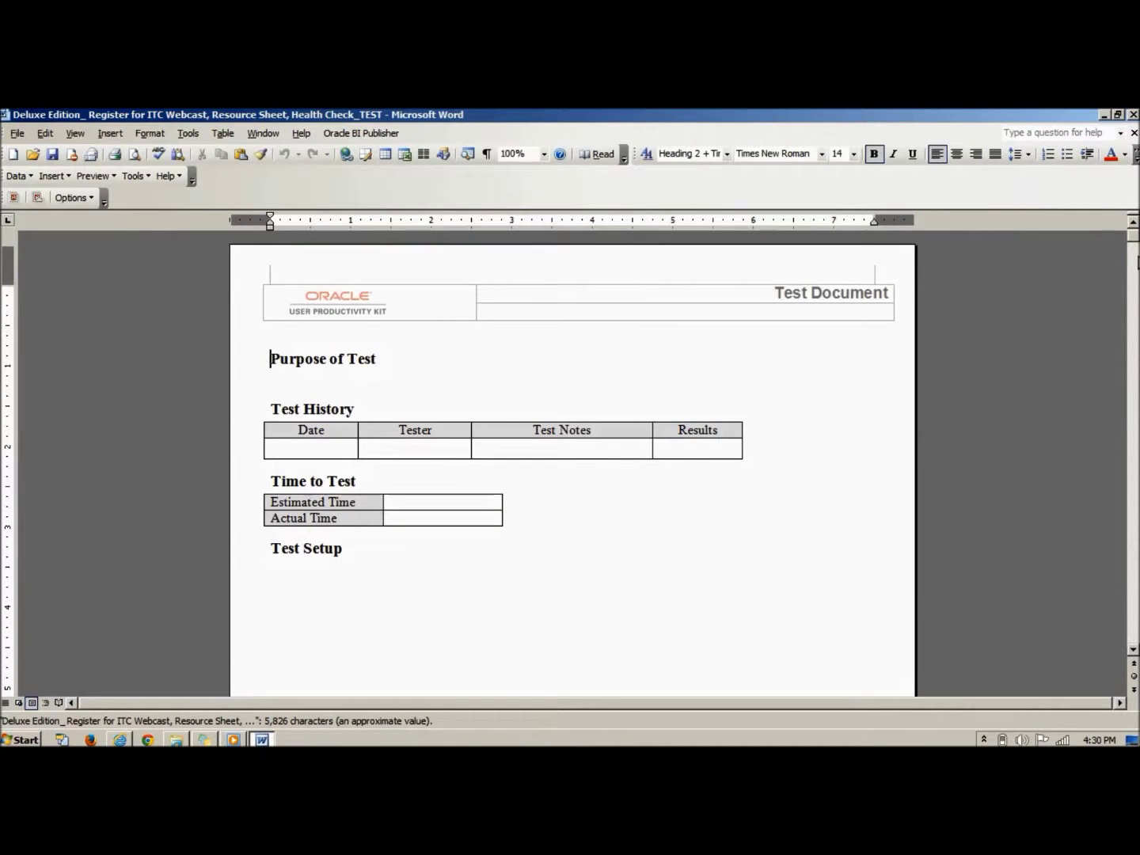
{"action": "left_click_drag", "start_coordinate": [1132, 240], "coordinate": [1134, 266]}
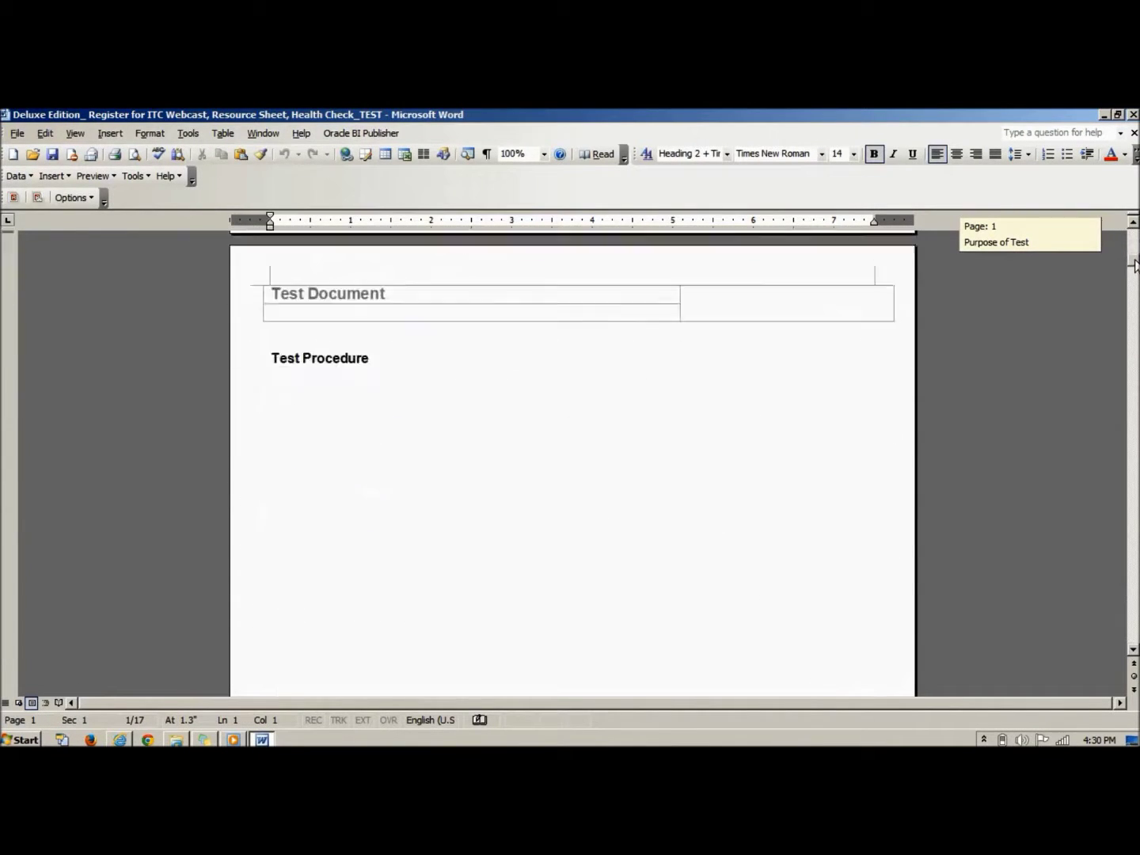
{"action": "left_click_drag", "start_coordinate": [1134, 265], "coordinate": [1133, 279]}
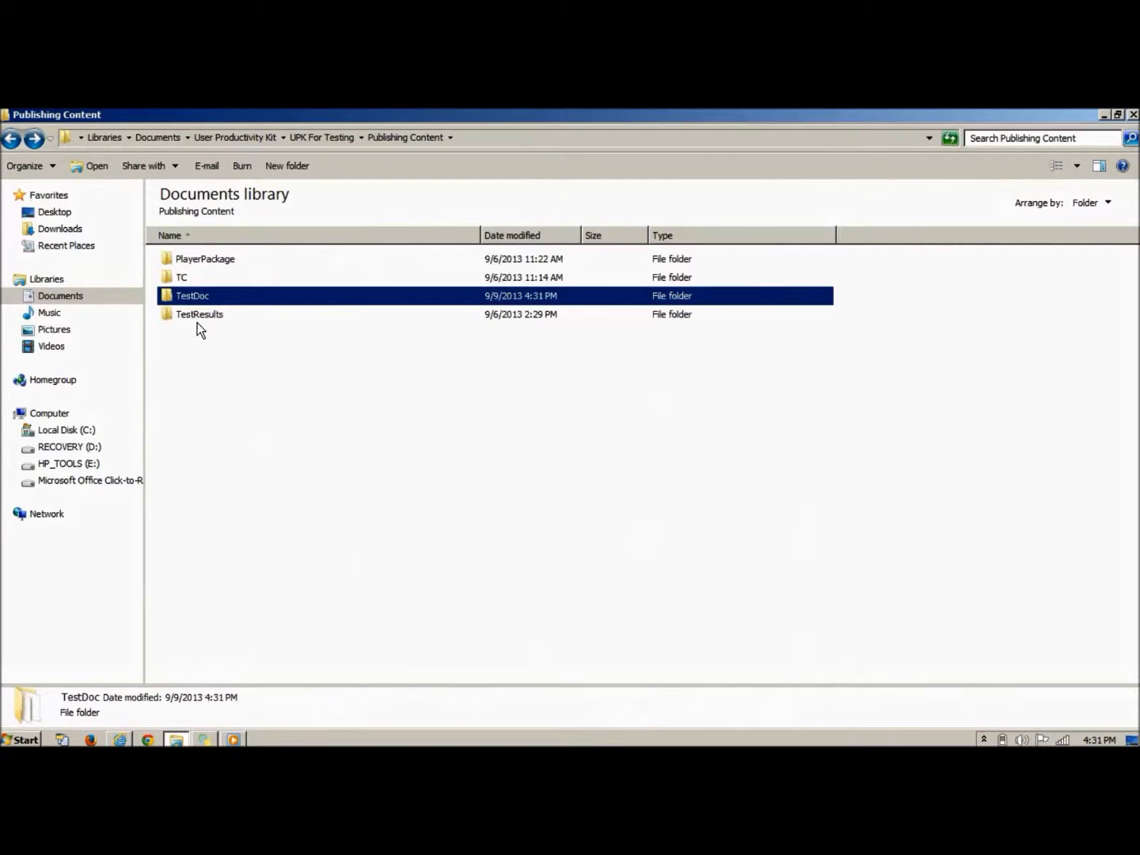
Step: Select the TestResults folder in Publishing Content
{"action": "left_click", "coordinate": [199, 314]}
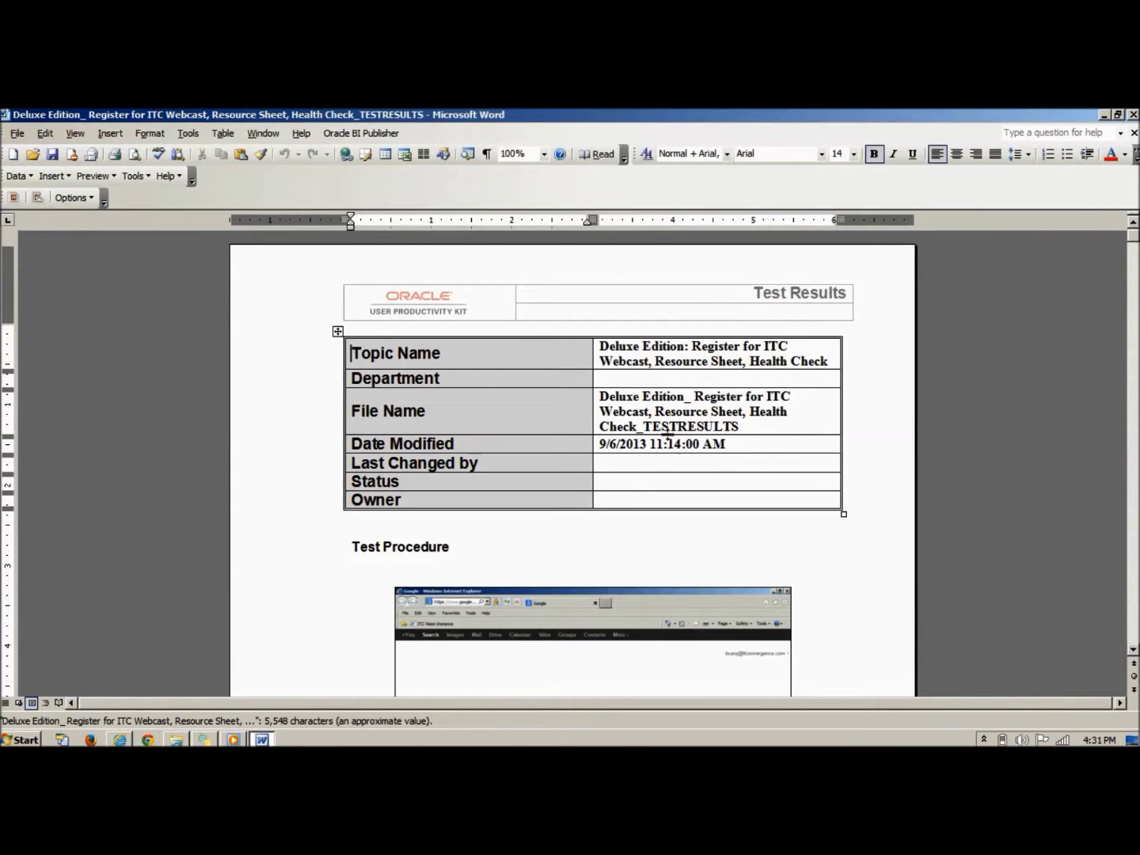
Step: Launch the UPK recording wizard from the User Productivity Kit Client program group
{"action": "left_click", "coordinate": [22, 739]}
{"action": "left_click", "coordinate": [102, 684]}
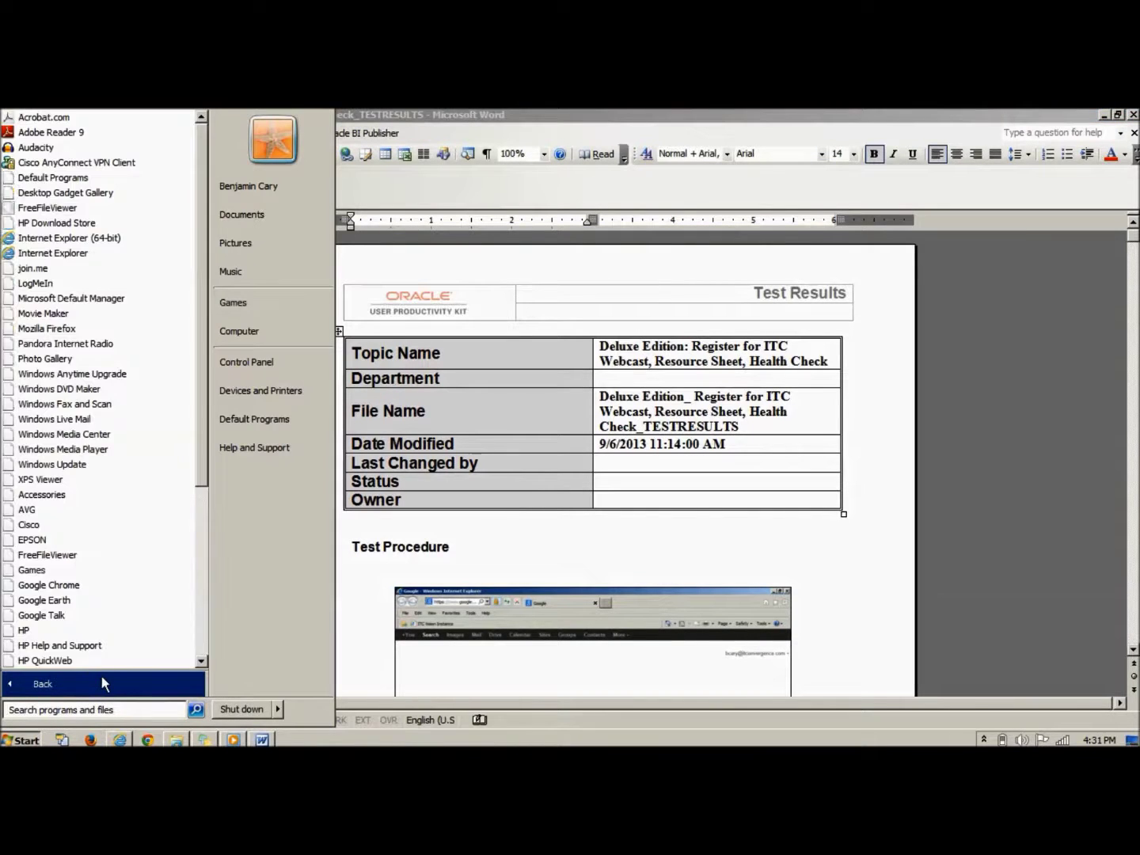
{"action": "scroll", "coordinate": [102, 624], "scroll_direction": "down", "scroll_amount": 5}
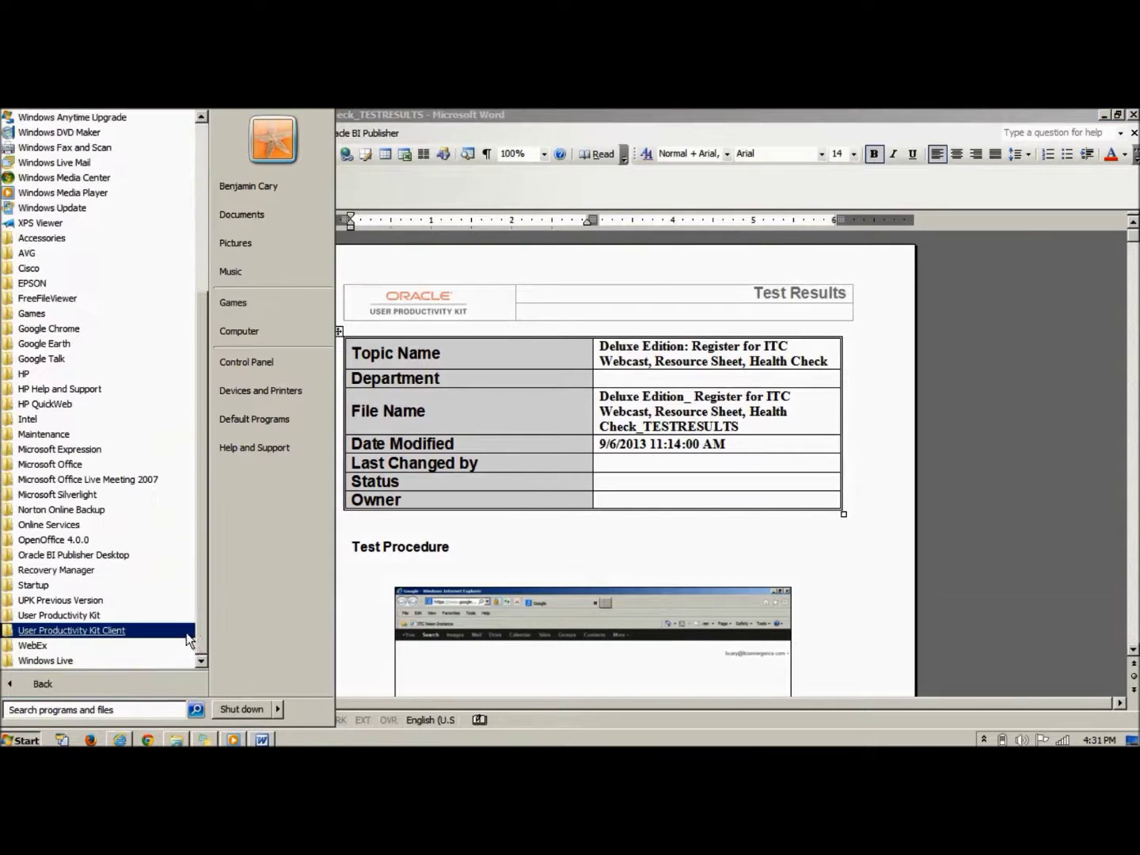
{"action": "left_click", "coordinate": [74, 629]}
{"action": "left_click", "coordinate": [75, 659]}
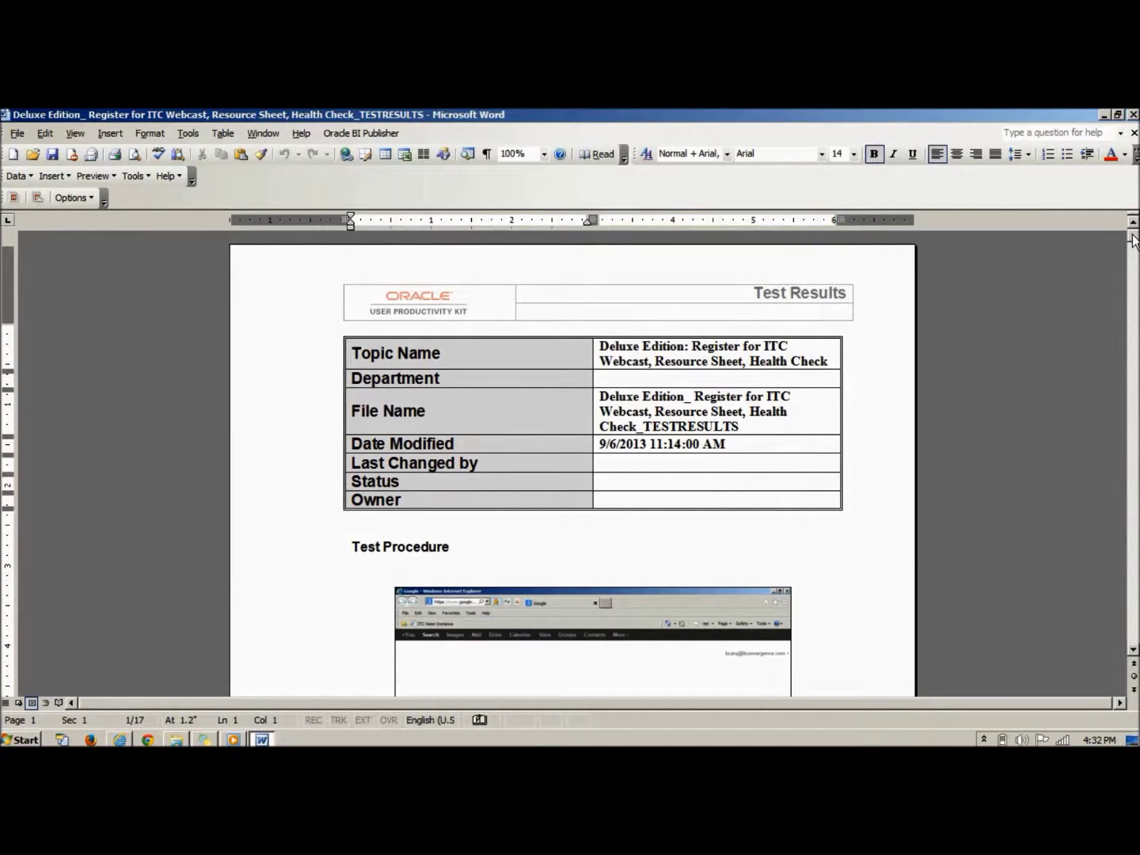
{"action": "left_click_drag", "start_coordinate": [1133, 238], "coordinate": [1133, 254]}
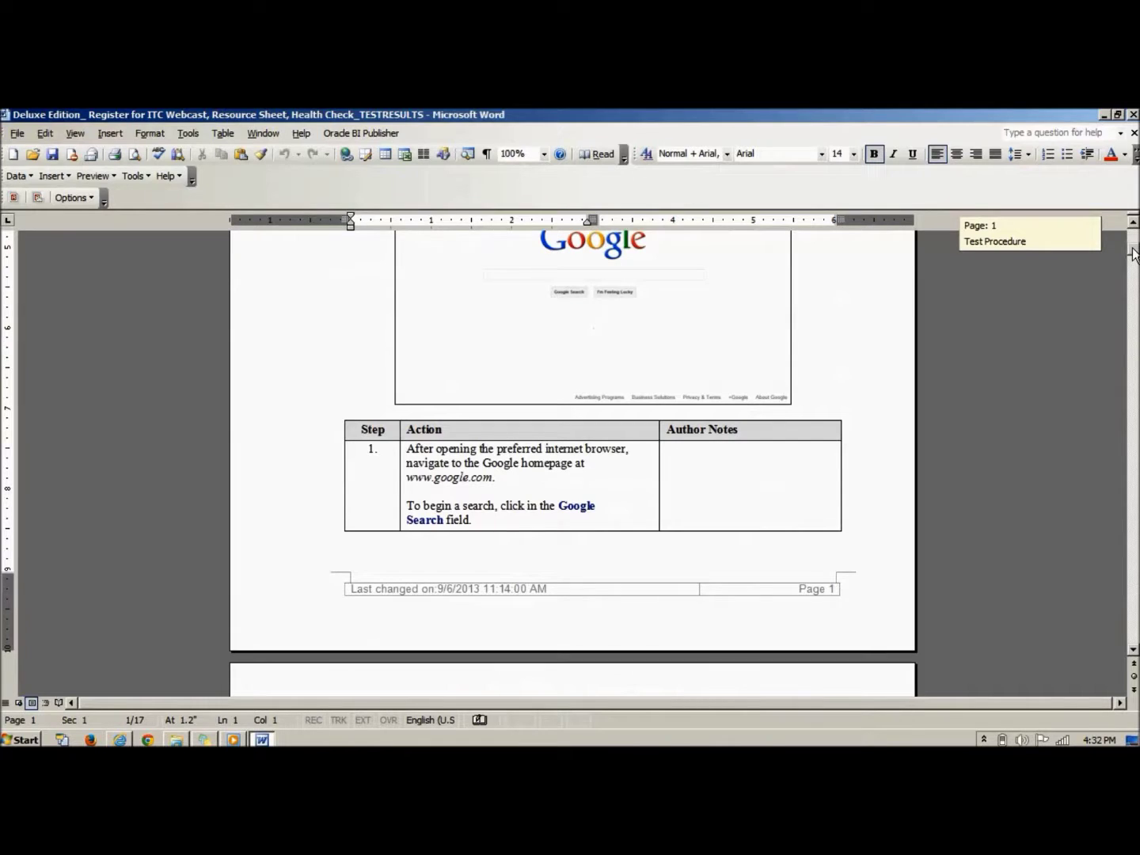
{"action": "scroll", "coordinate": [1133, 254], "scroll_direction": "down", "scroll_amount": 2}
{"action": "scroll", "coordinate": [1134, 254], "scroll_direction": "down", "scroll_amount": 2}
{"action": "scroll", "coordinate": [1133, 256], "scroll_direction": "down", "scroll_amount": 2}
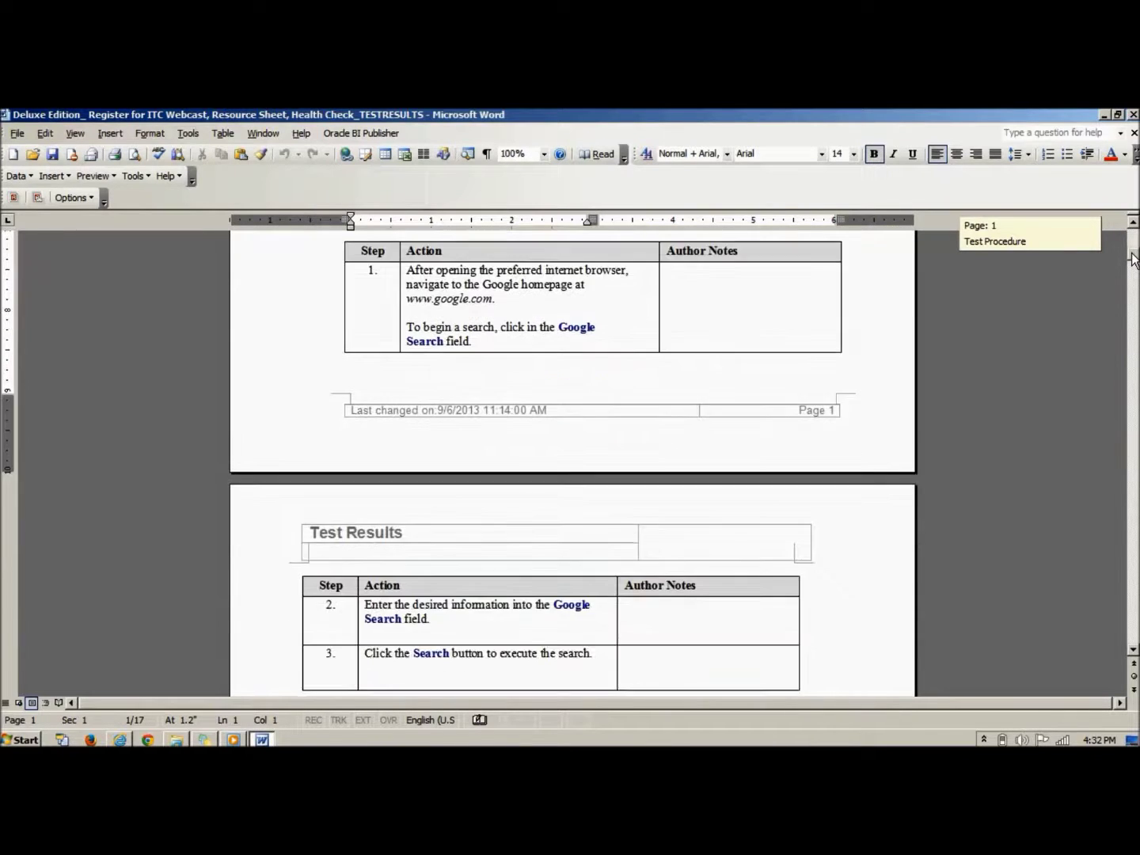
{"action": "scroll", "coordinate": [1133, 257], "scroll_direction": "down", "scroll_amount": 2}
{"action": "scroll", "coordinate": [1133, 256], "scroll_direction": "down", "scroll_amount": 2}
{"action": "scroll", "coordinate": [1133, 263], "scroll_direction": "down", "scroll_amount": 1}
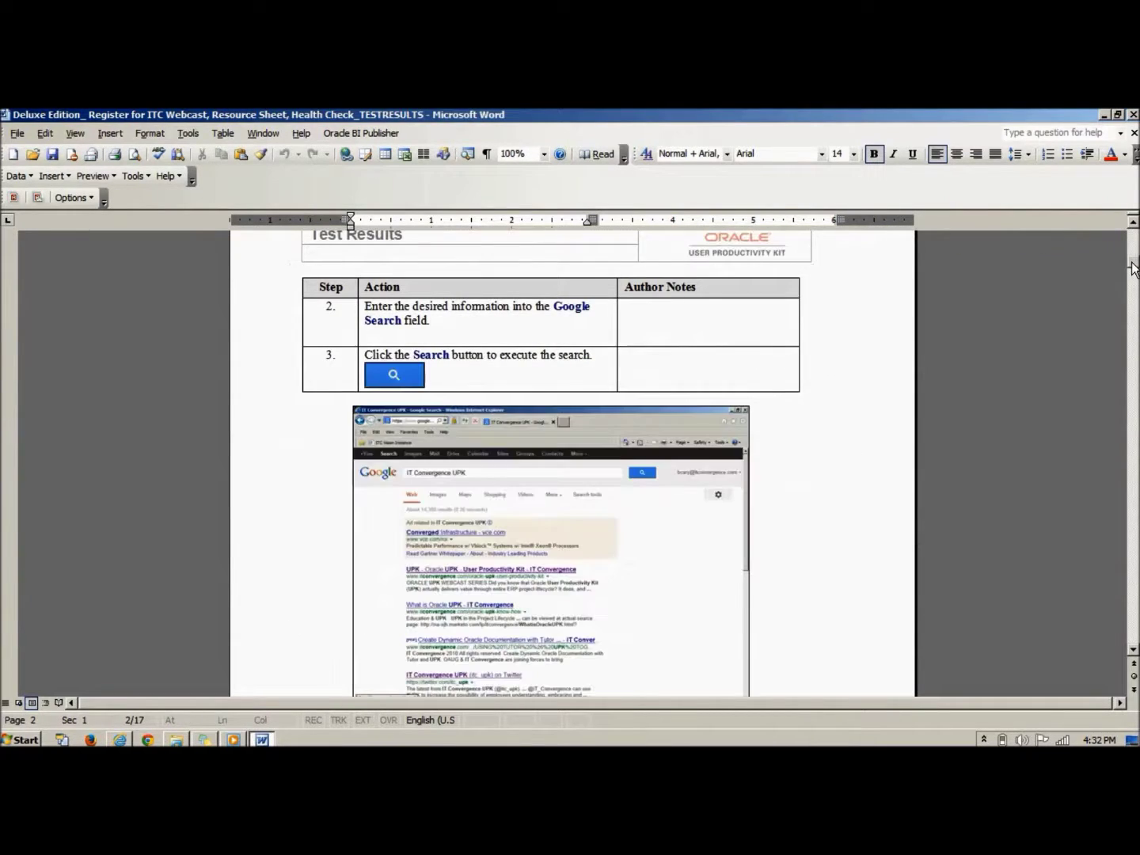